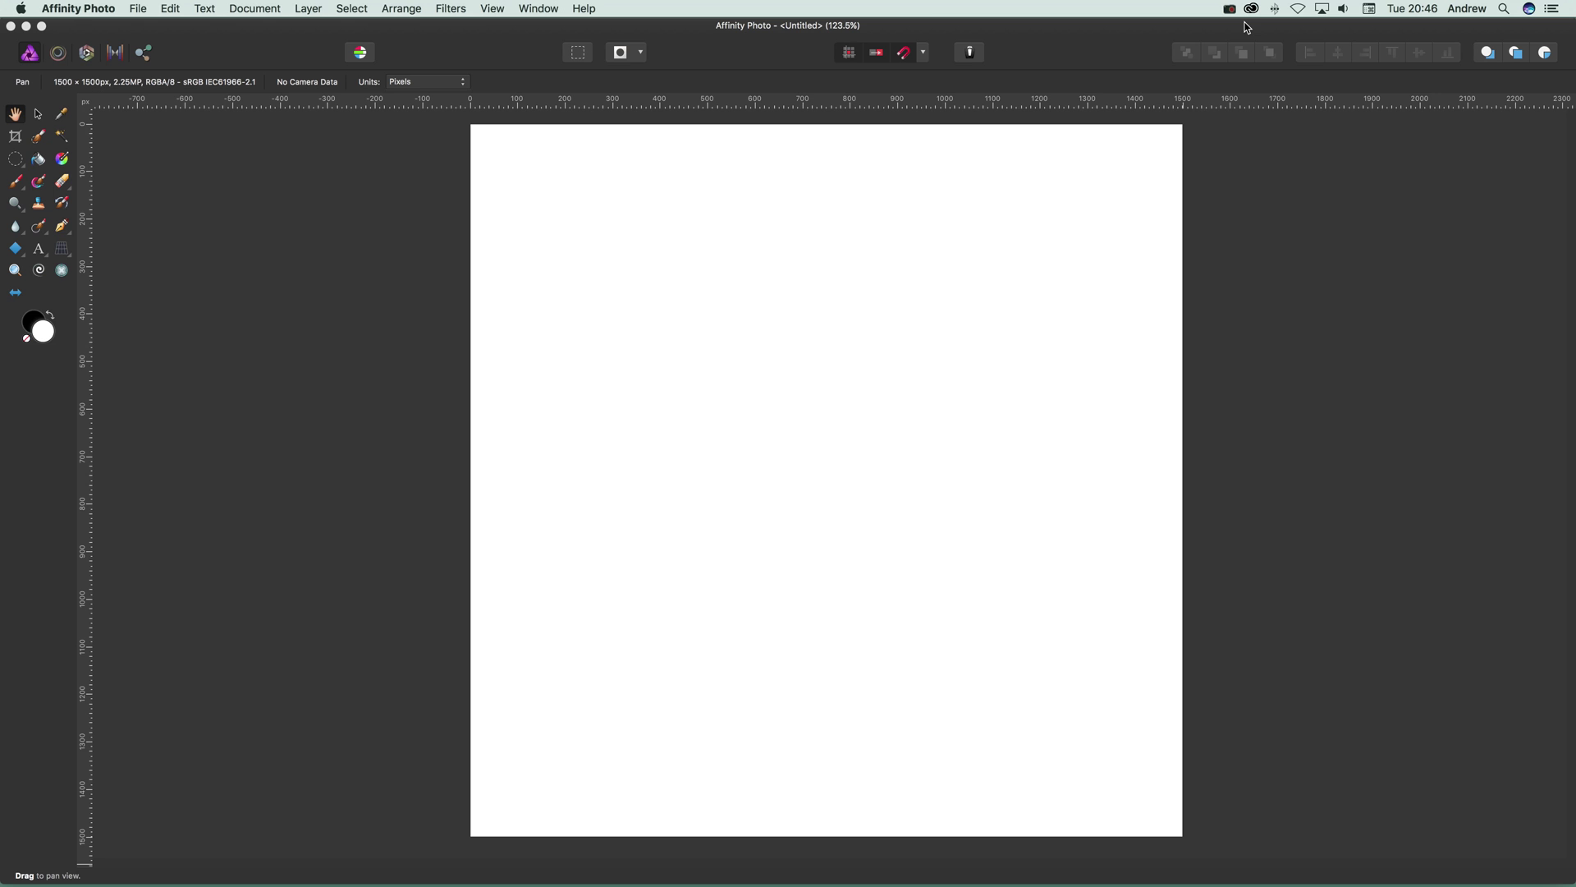
Show the History and Navigator studio panels with Super+Shift+H
{"action": "key", "text": "super+shift+h"}
Turn on View > Show Grid, toggle it off and back on so the grid overlays the canvas
{"action": "left_click", "coordinate": [492, 10]}
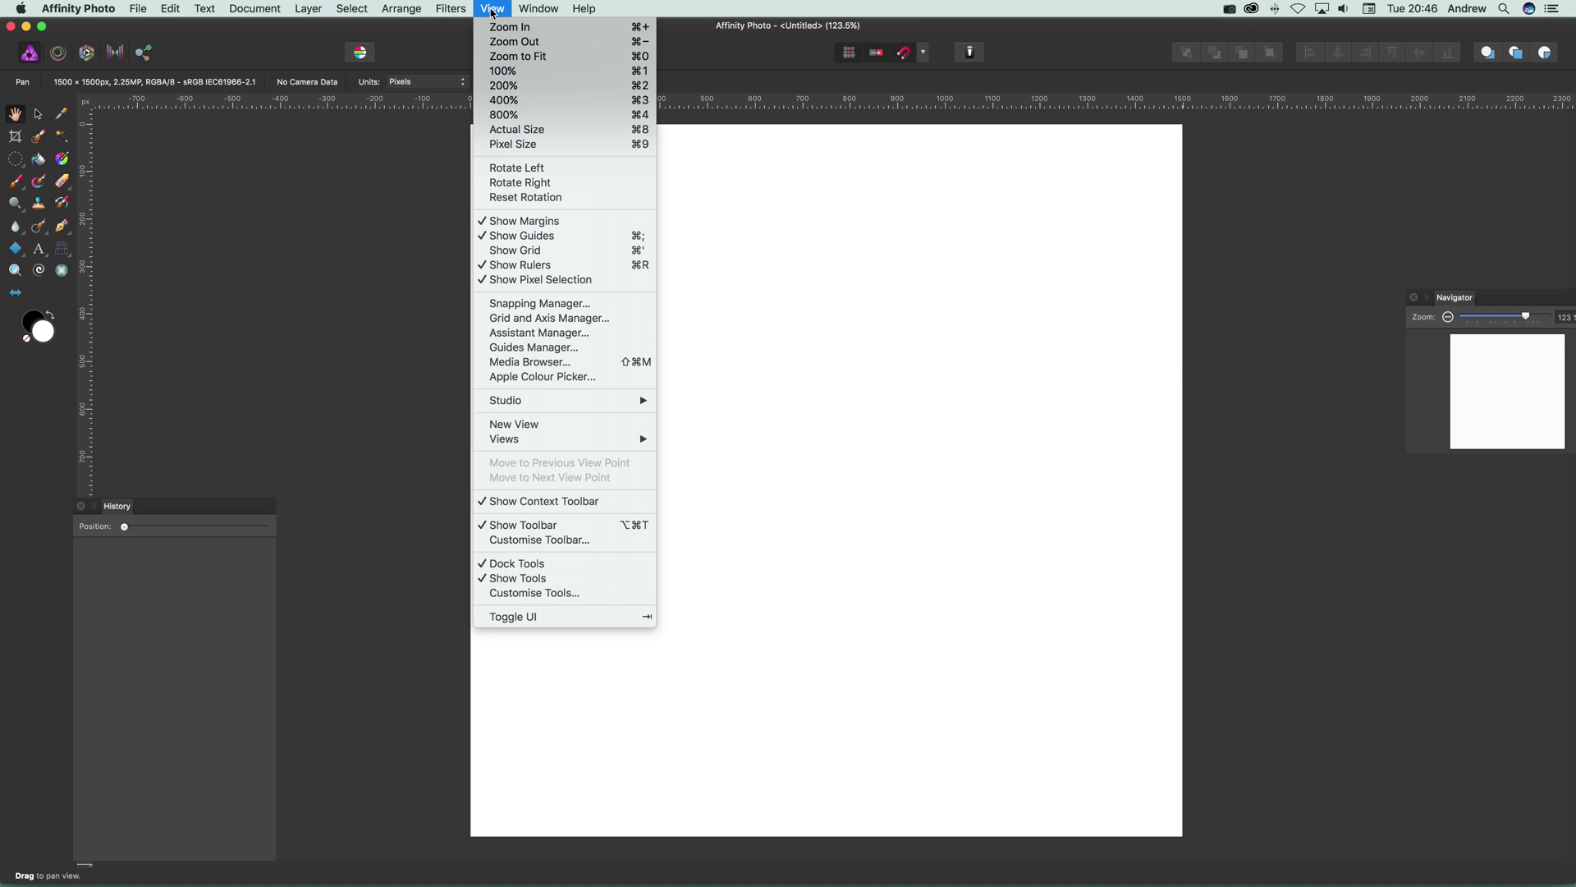
{"action": "left_click", "coordinate": [533, 258]}
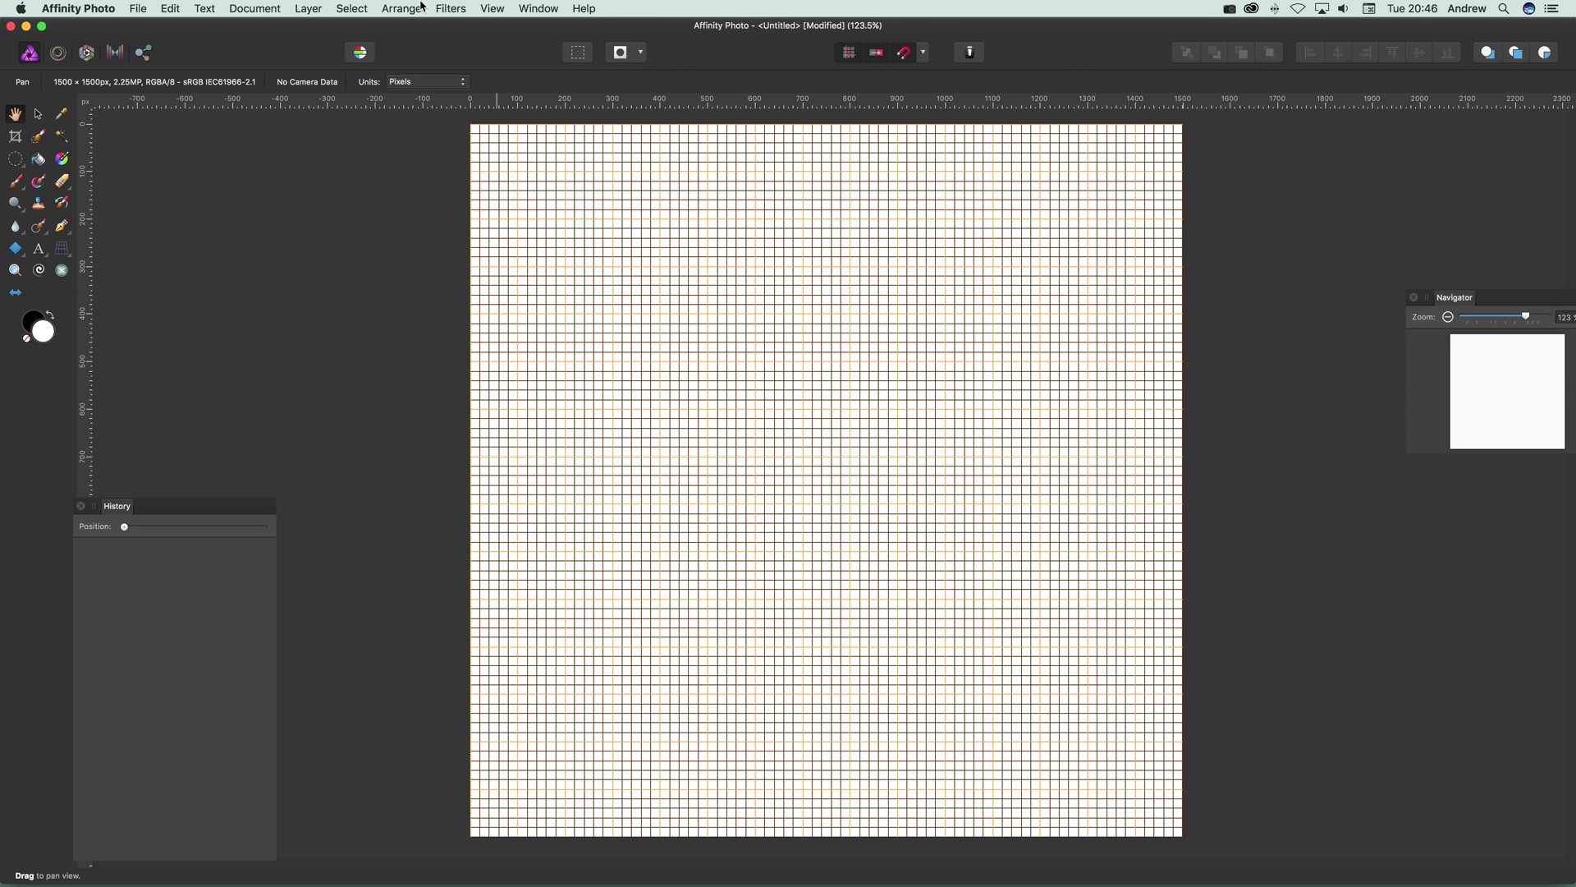
{"action": "left_click", "coordinate": [493, 10]}
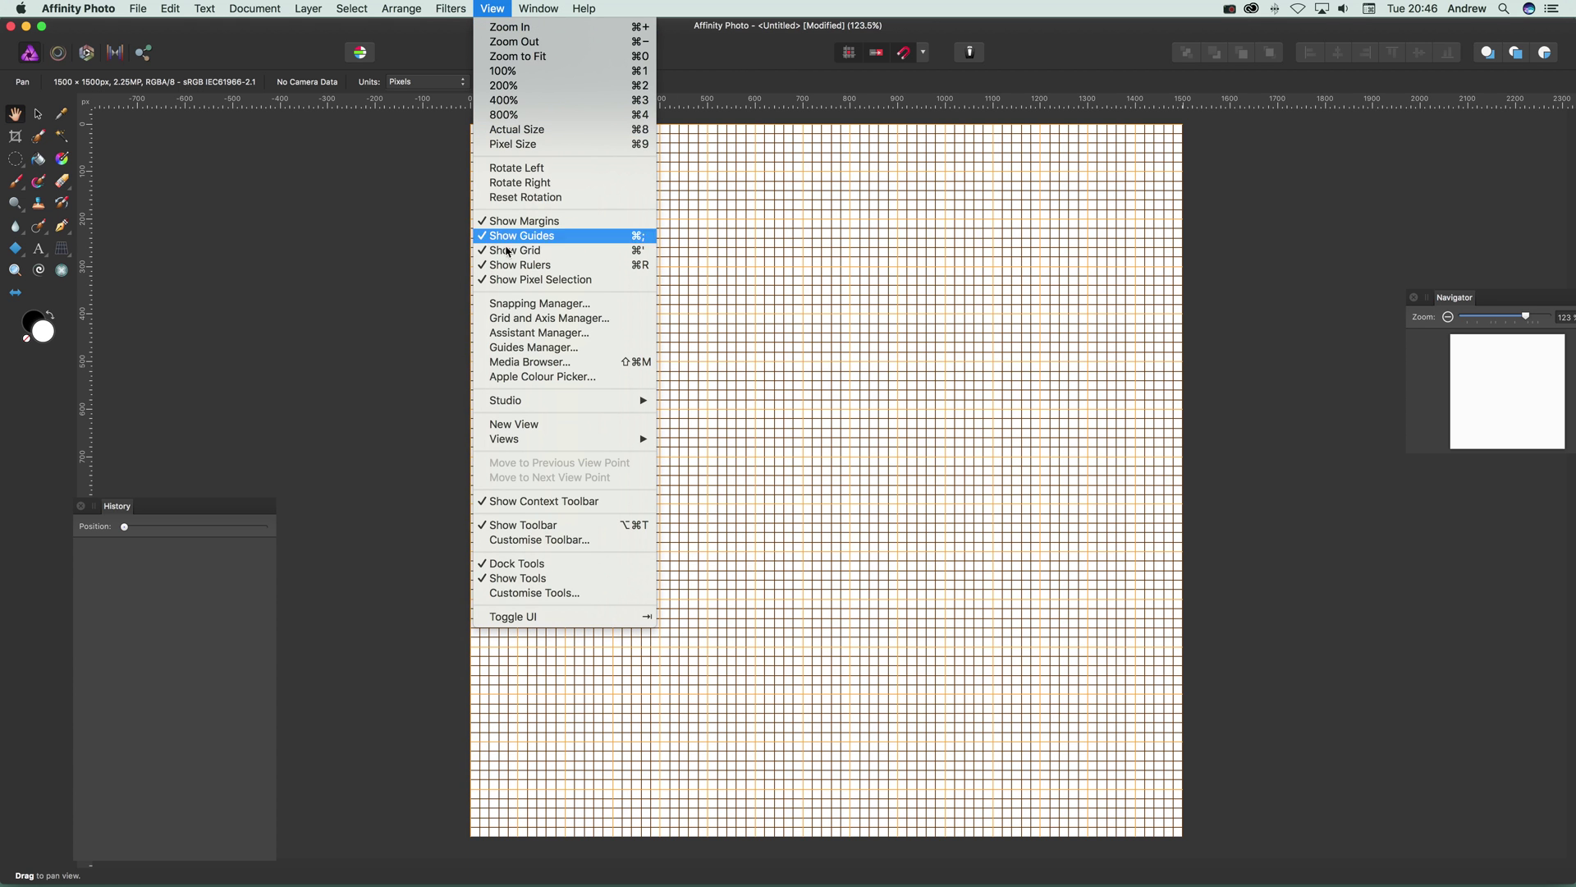
{"action": "left_click", "coordinate": [508, 255]}
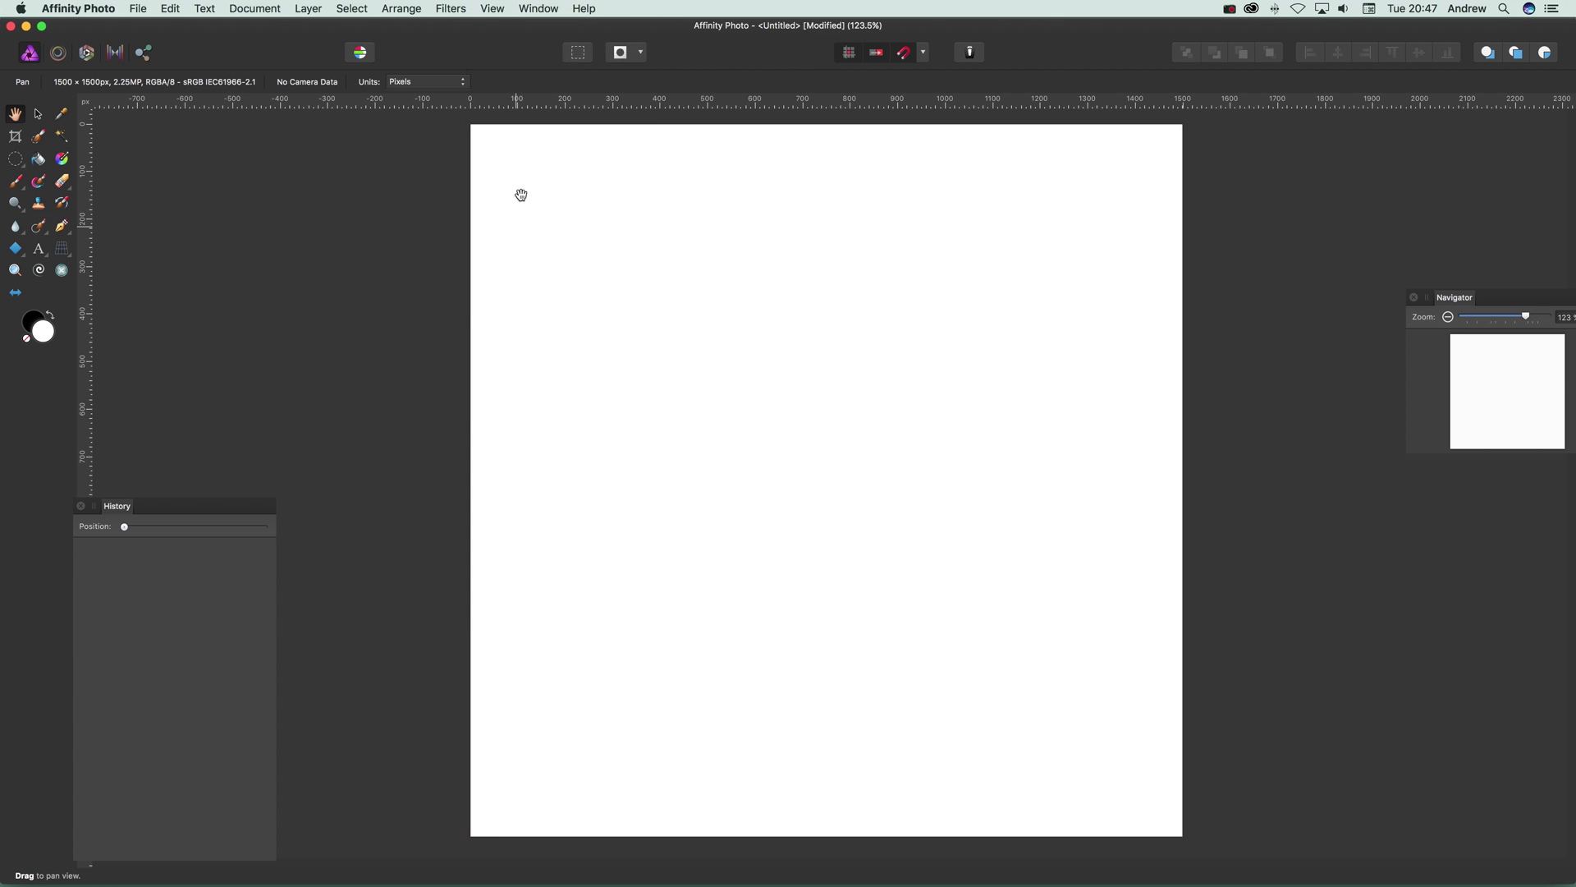
{"action": "left_click", "coordinate": [497, 8]}
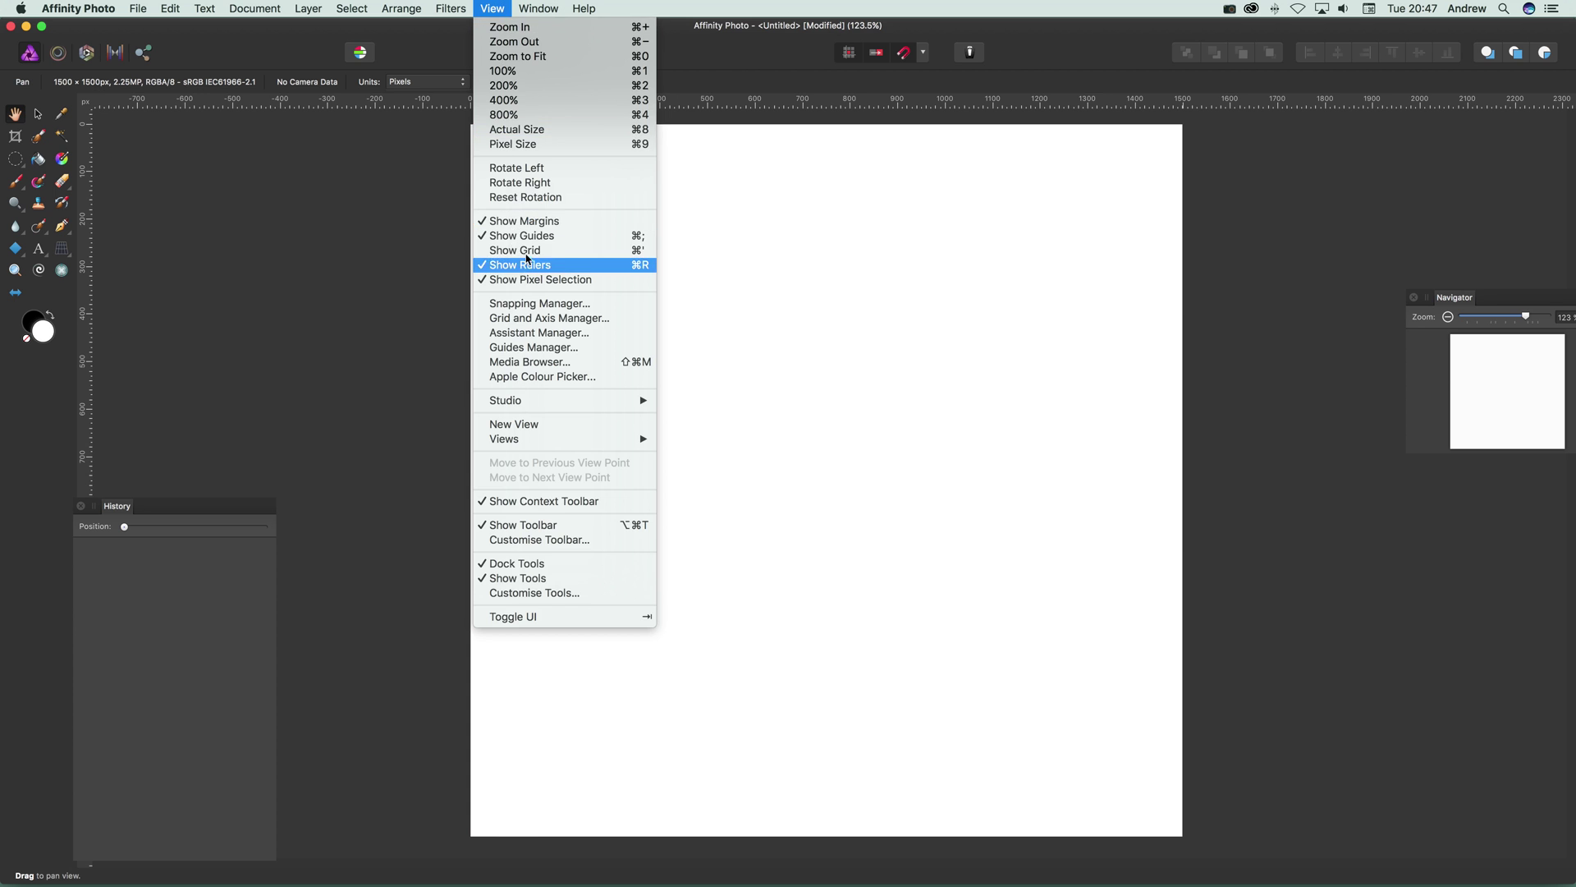
{"action": "left_click", "coordinate": [528, 255]}
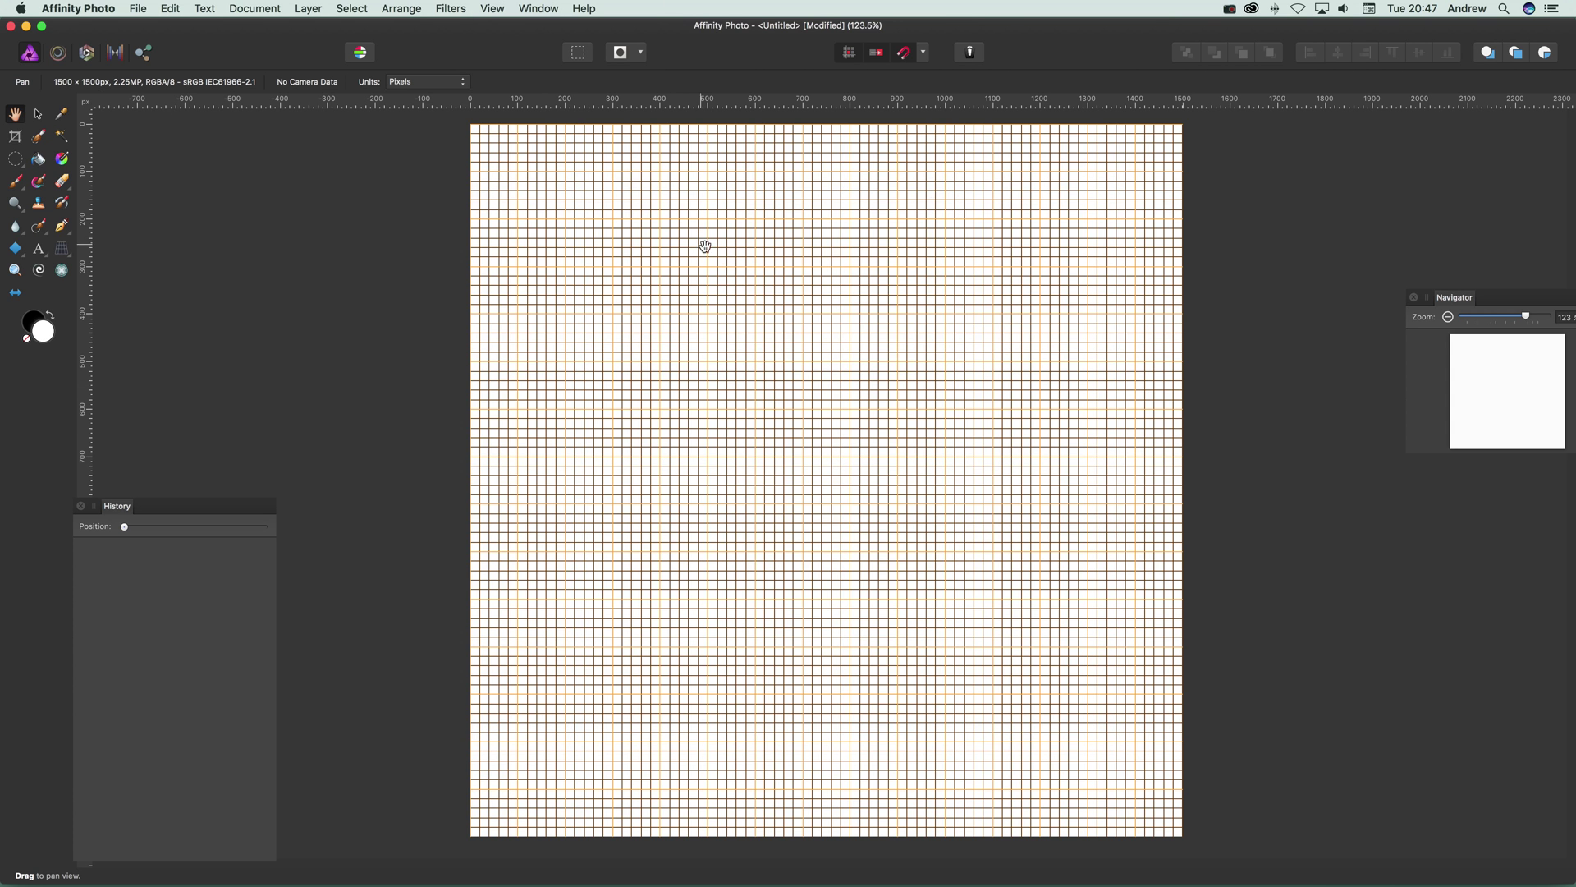
{"action": "left_click", "coordinate": [493, 9]}
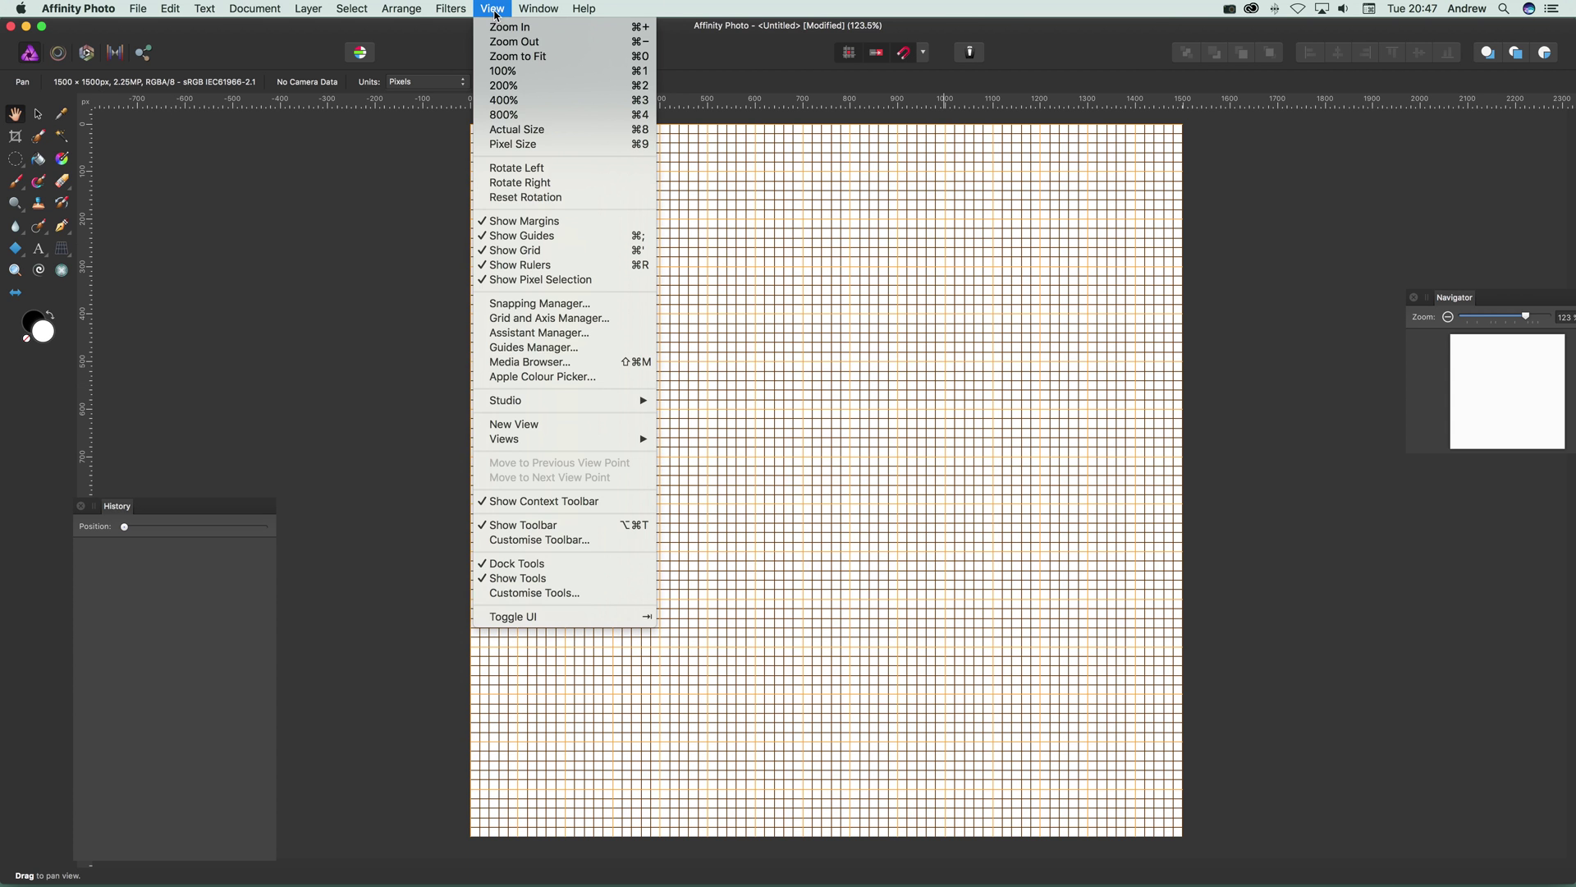
Open the Grid and Axis Manager, move it over the canvas, then close it
{"action": "left_click", "coordinate": [537, 320]}
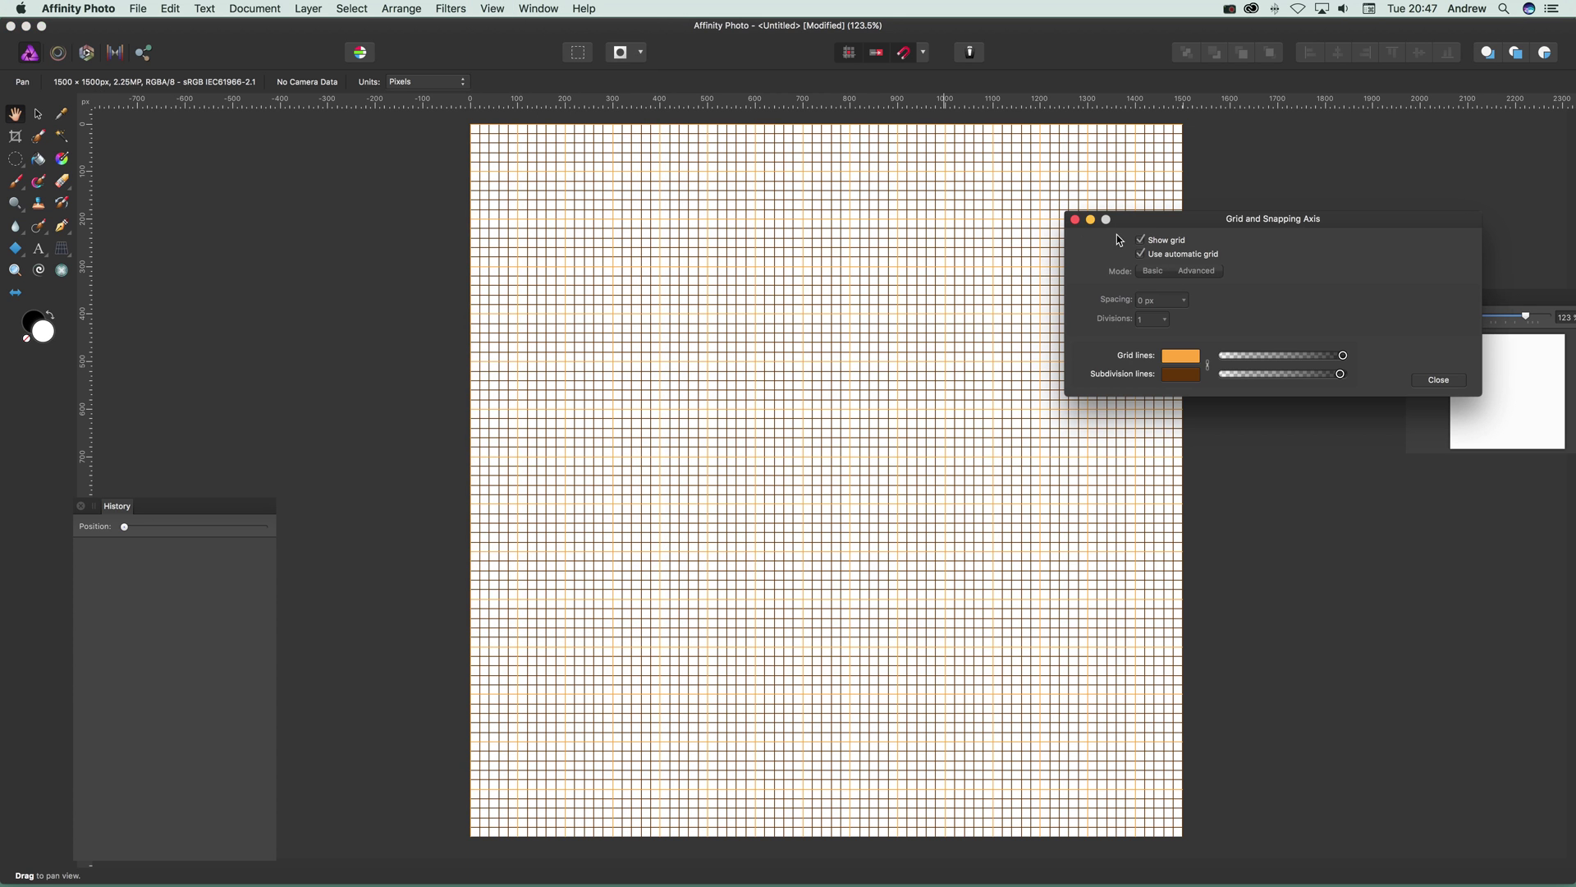
{"action": "left_click_drag", "start_coordinate": [1174, 229], "coordinate": [681, 296]}
{"action": "left_click", "coordinate": [493, 9]}
{"action": "left_click", "coordinate": [822, 270]}
{"action": "left_click", "coordinate": [946, 449]}
Reopen the Grid and Axis Manager and toggle Show grid off and on, leaving it on
{"action": "left_click", "coordinate": [492, 9]}
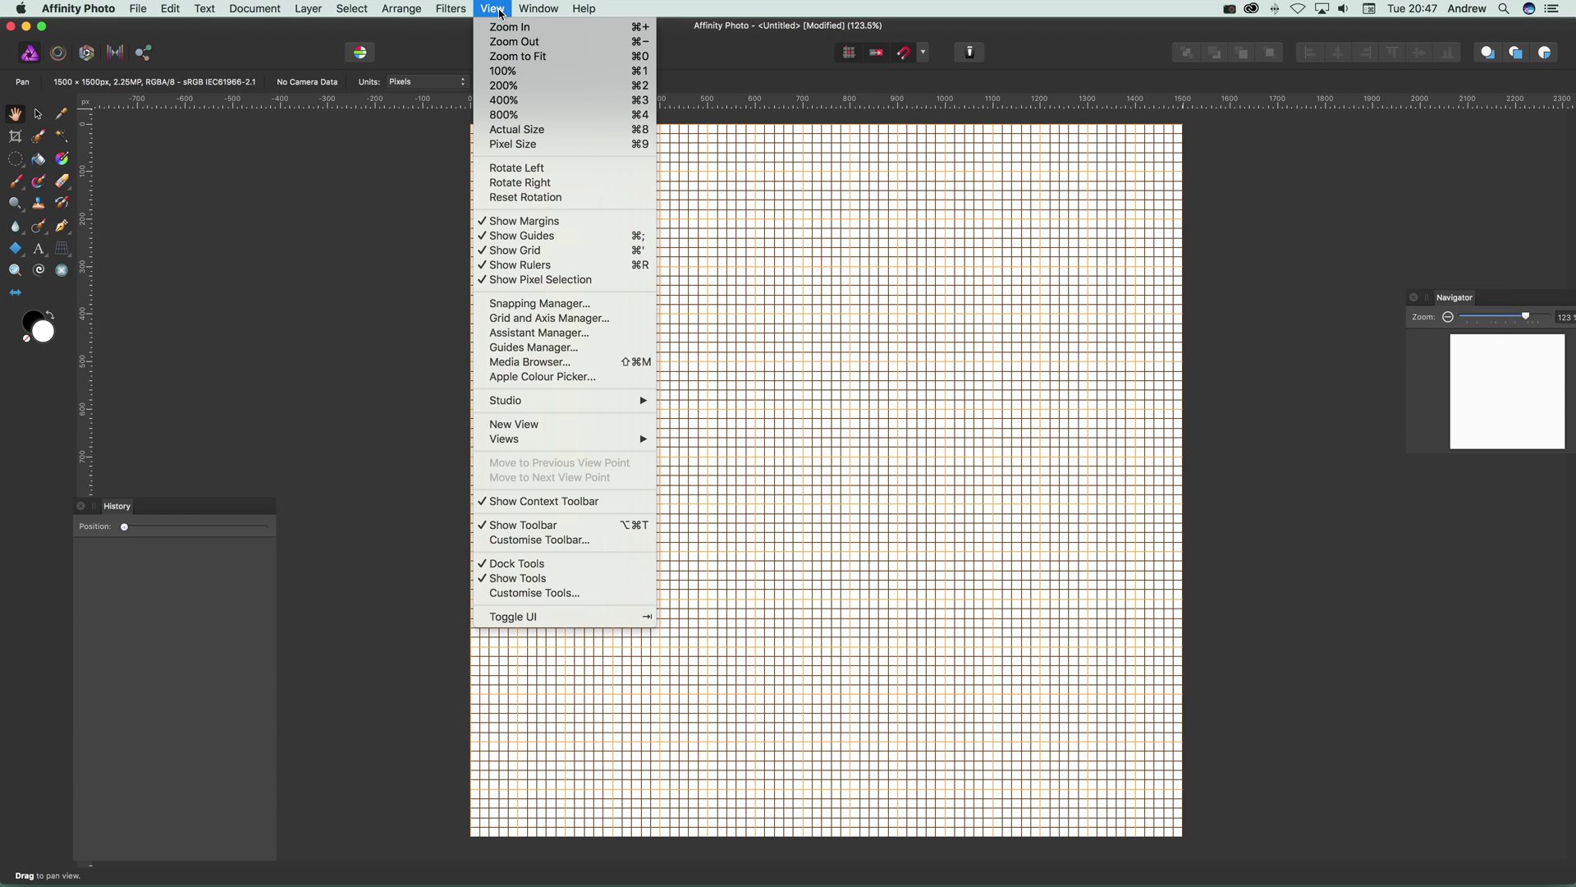
{"action": "left_click", "coordinate": [579, 322]}
{"action": "left_click_drag", "start_coordinate": [726, 291], "coordinate": [818, 291]}
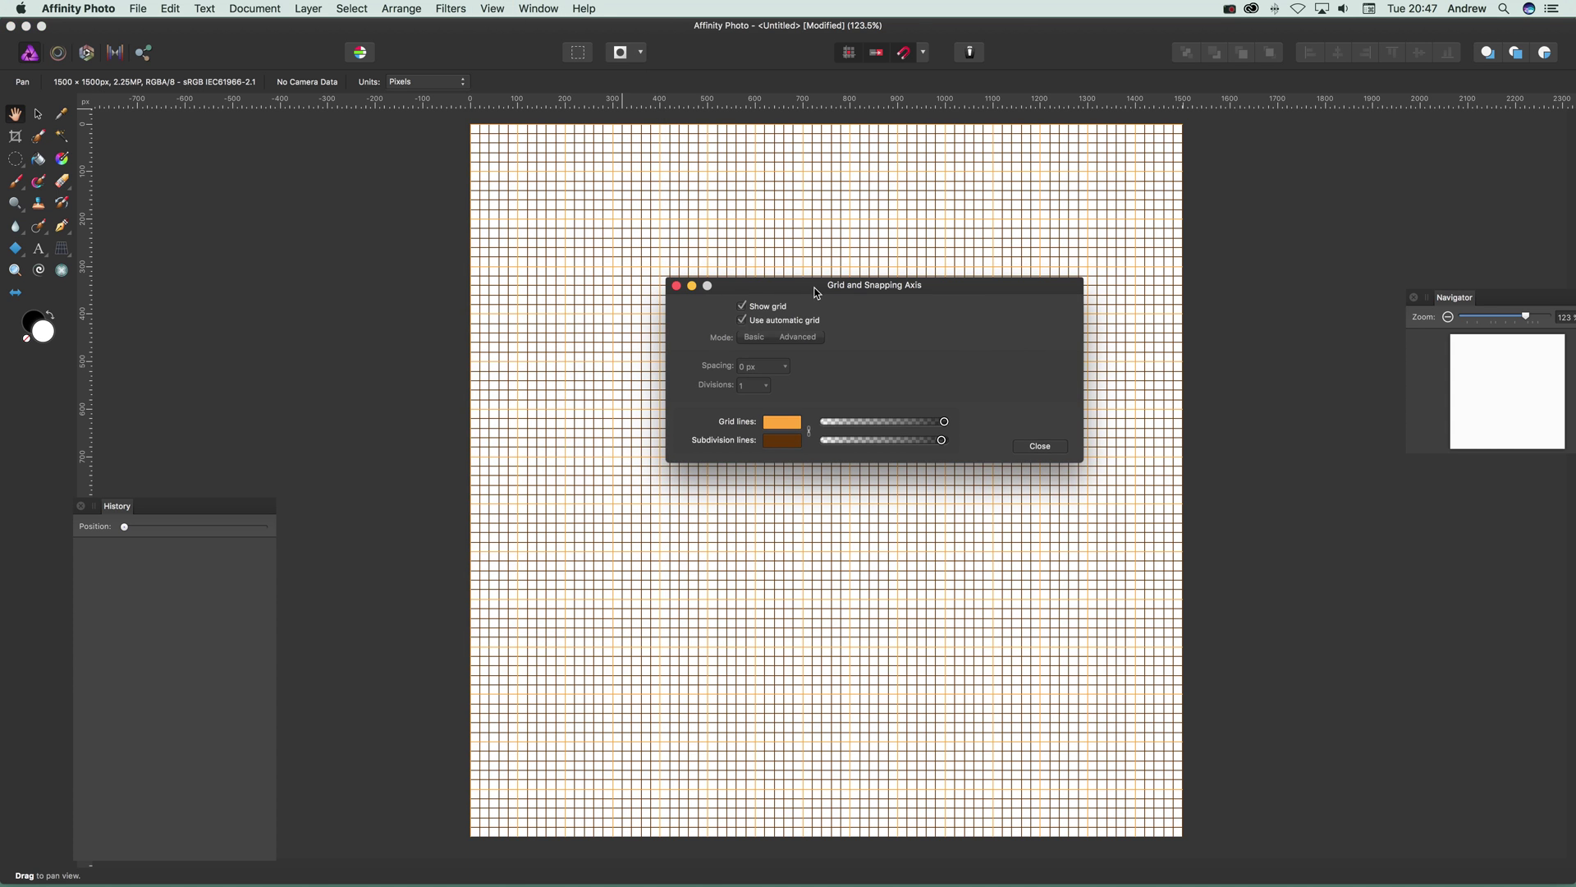
{"action": "left_click", "coordinate": [743, 309]}
{"action": "left_click", "coordinate": [743, 309]}
{"action": "left_click", "coordinate": [743, 309]}
{"action": "left_click", "coordinate": [743, 308]}
{"action": "left_click", "coordinate": [743, 309]}
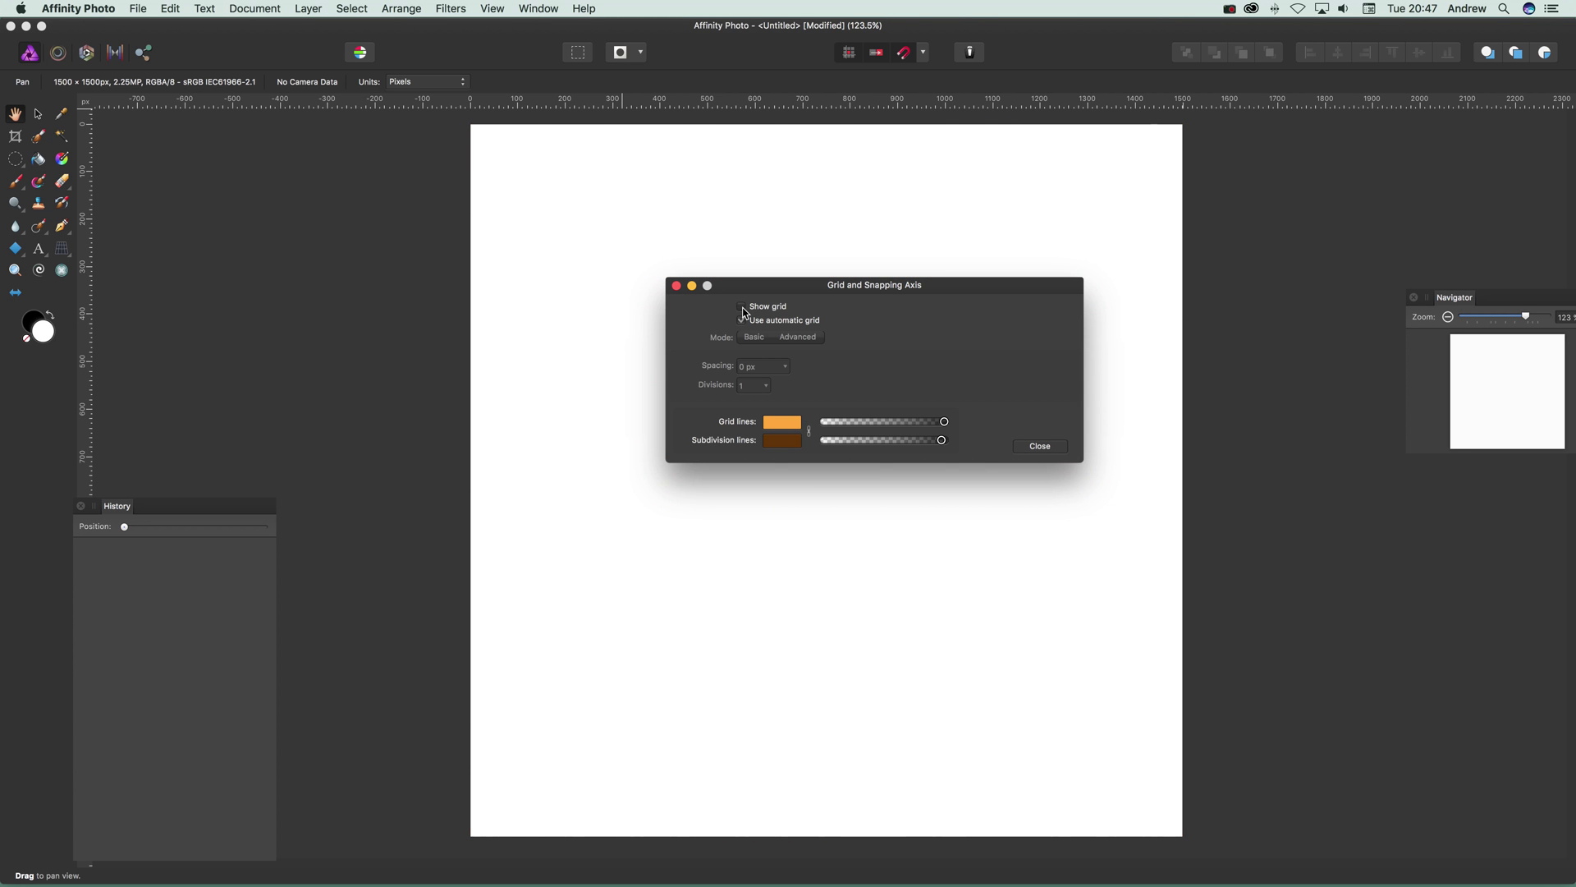
{"action": "left_click", "coordinate": [744, 311]}
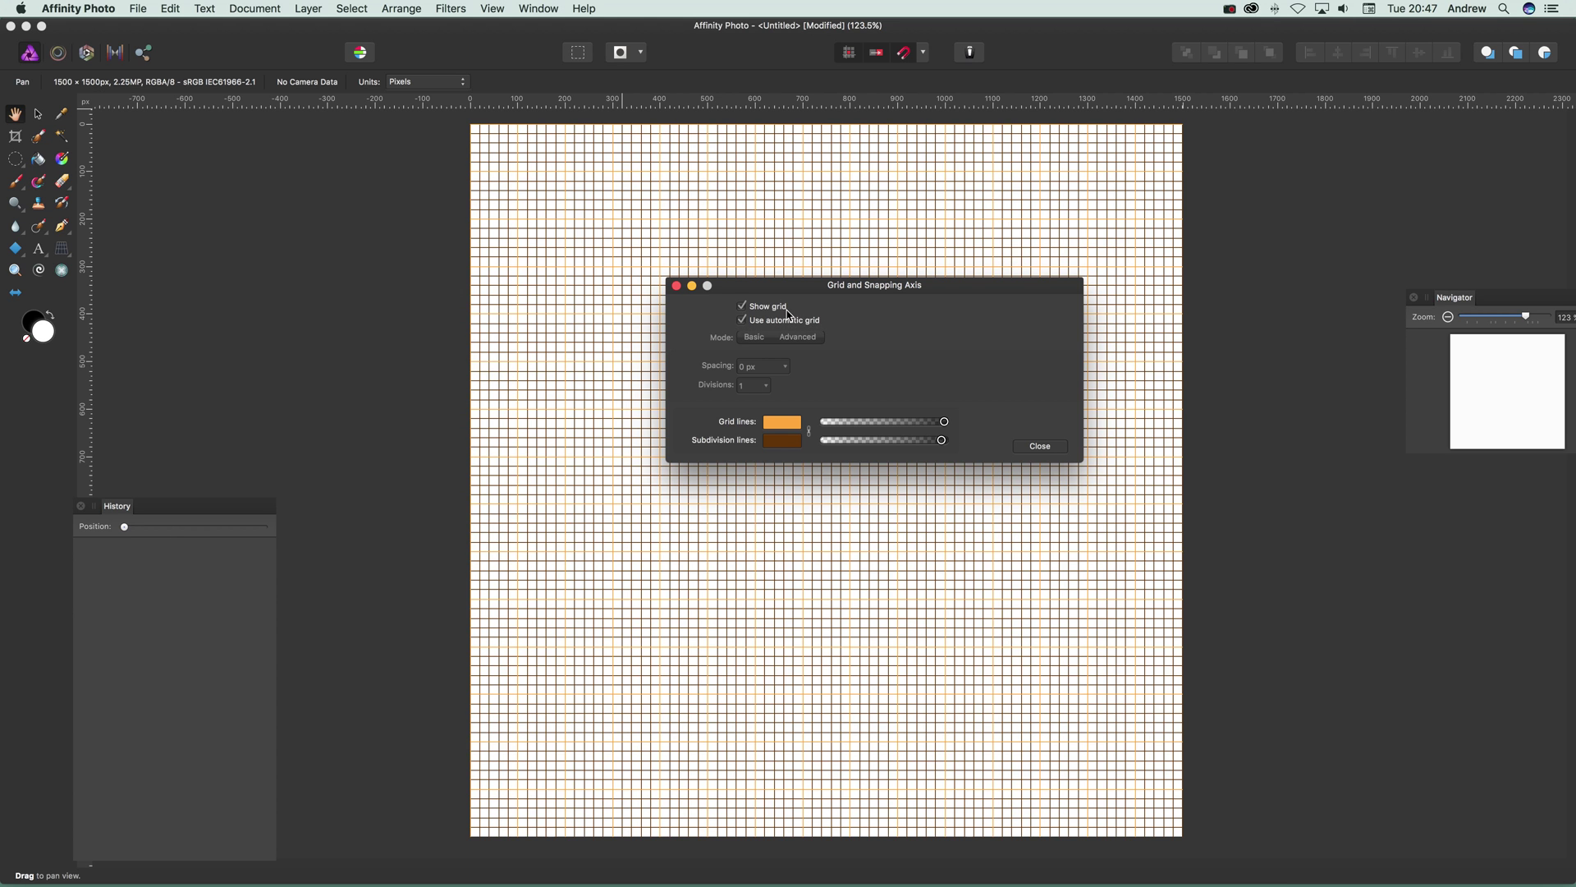
Untick Use automatic grid and try spacing values, entering 600 px
{"action": "left_click", "coordinate": [743, 319]}
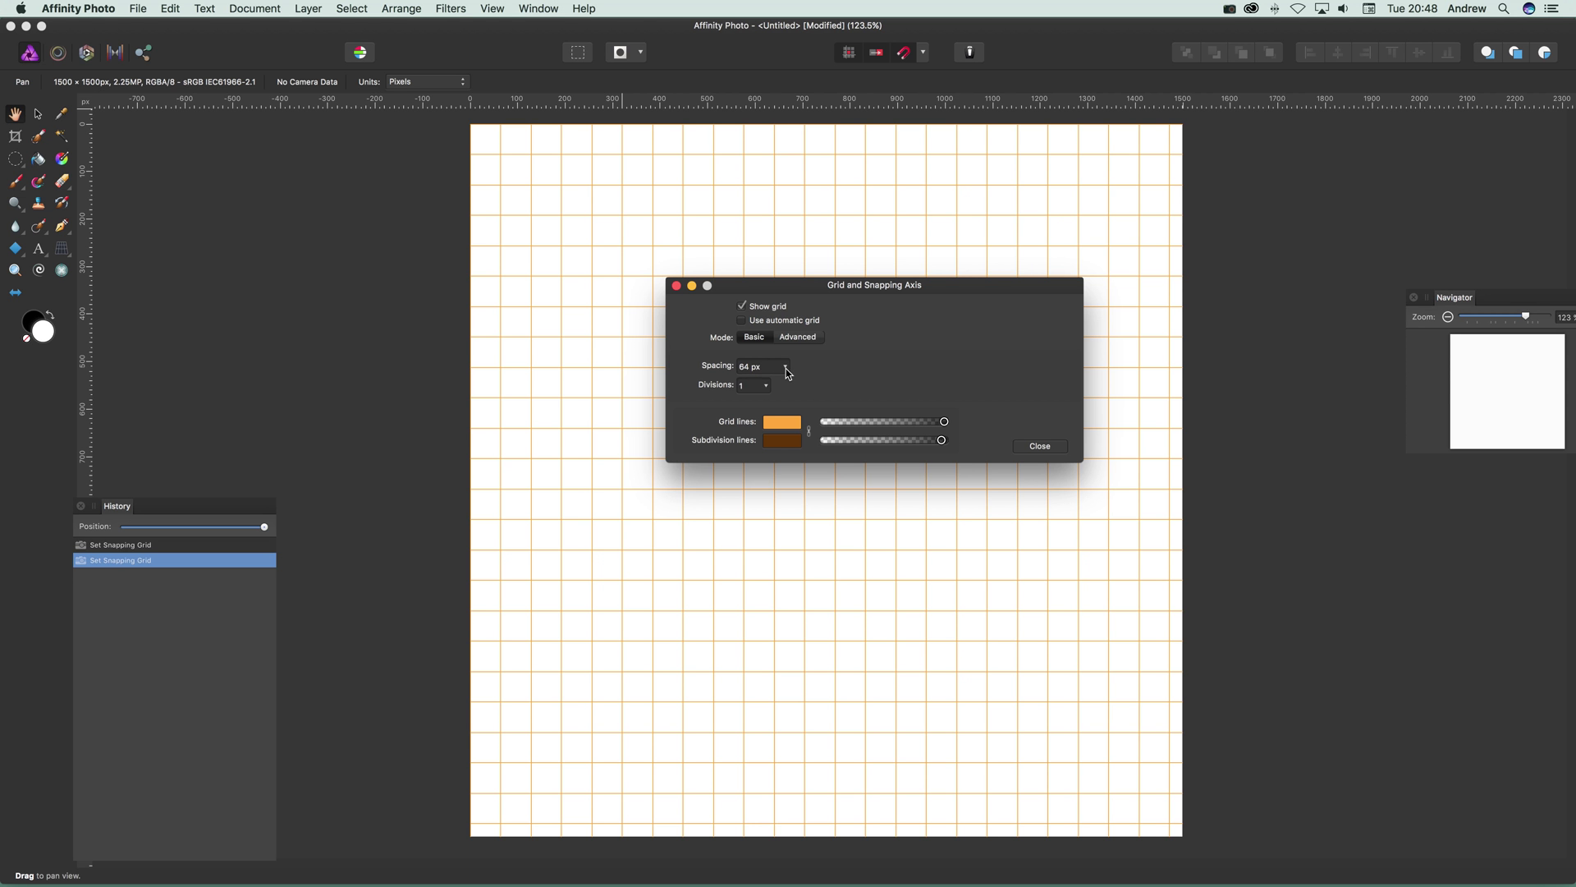
{"action": "left_click_drag", "start_coordinate": [768, 386], "coordinate": [753, 390]}
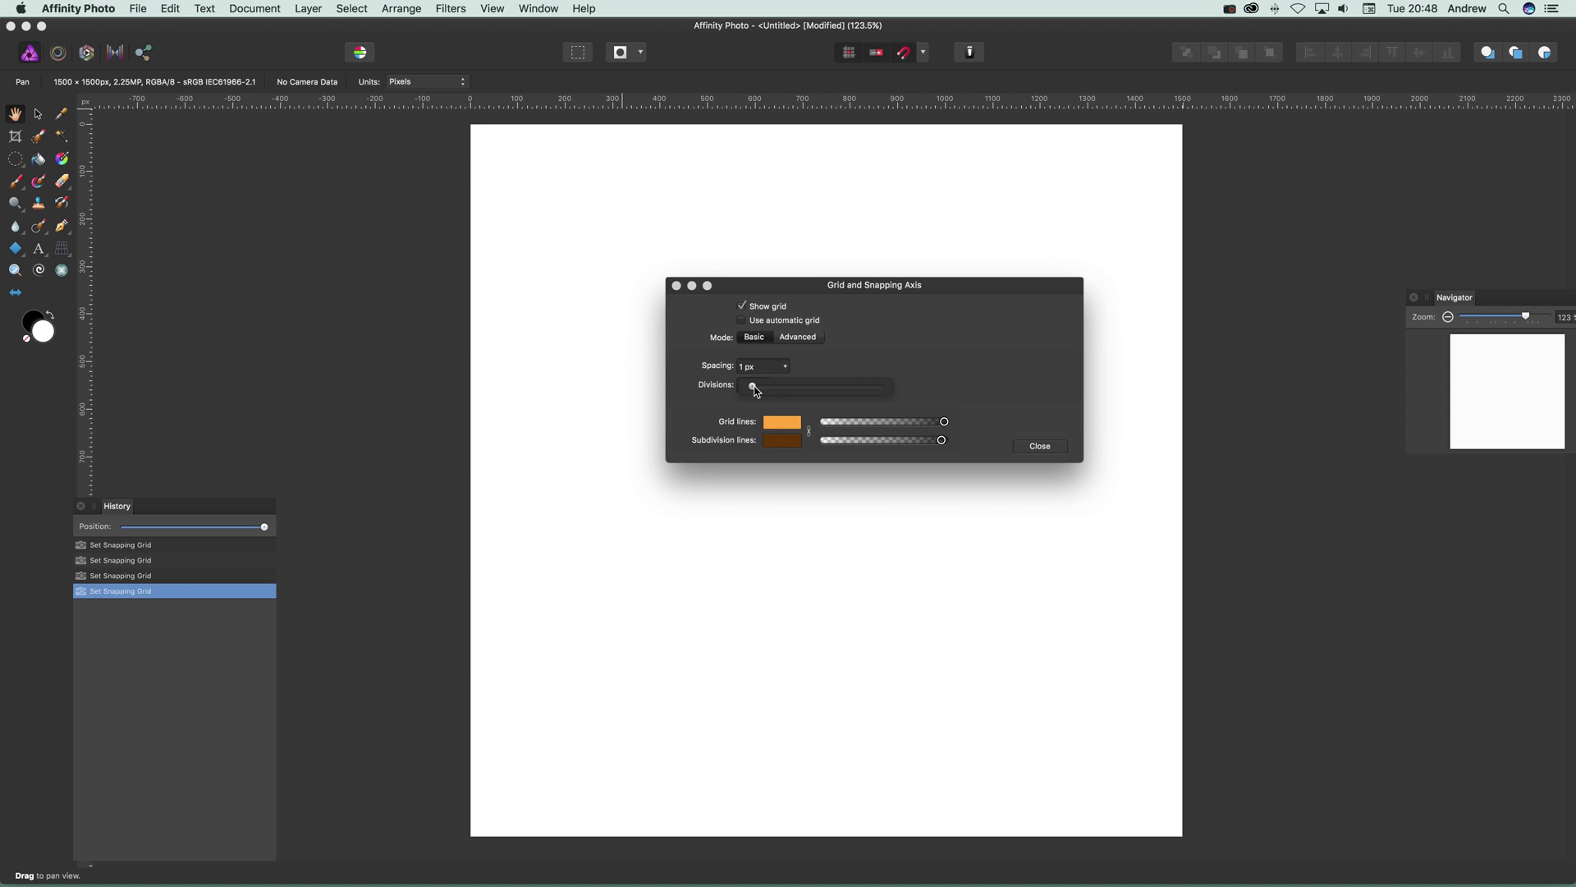
{"action": "left_click_drag", "start_coordinate": [753, 388], "coordinate": [895, 393]}
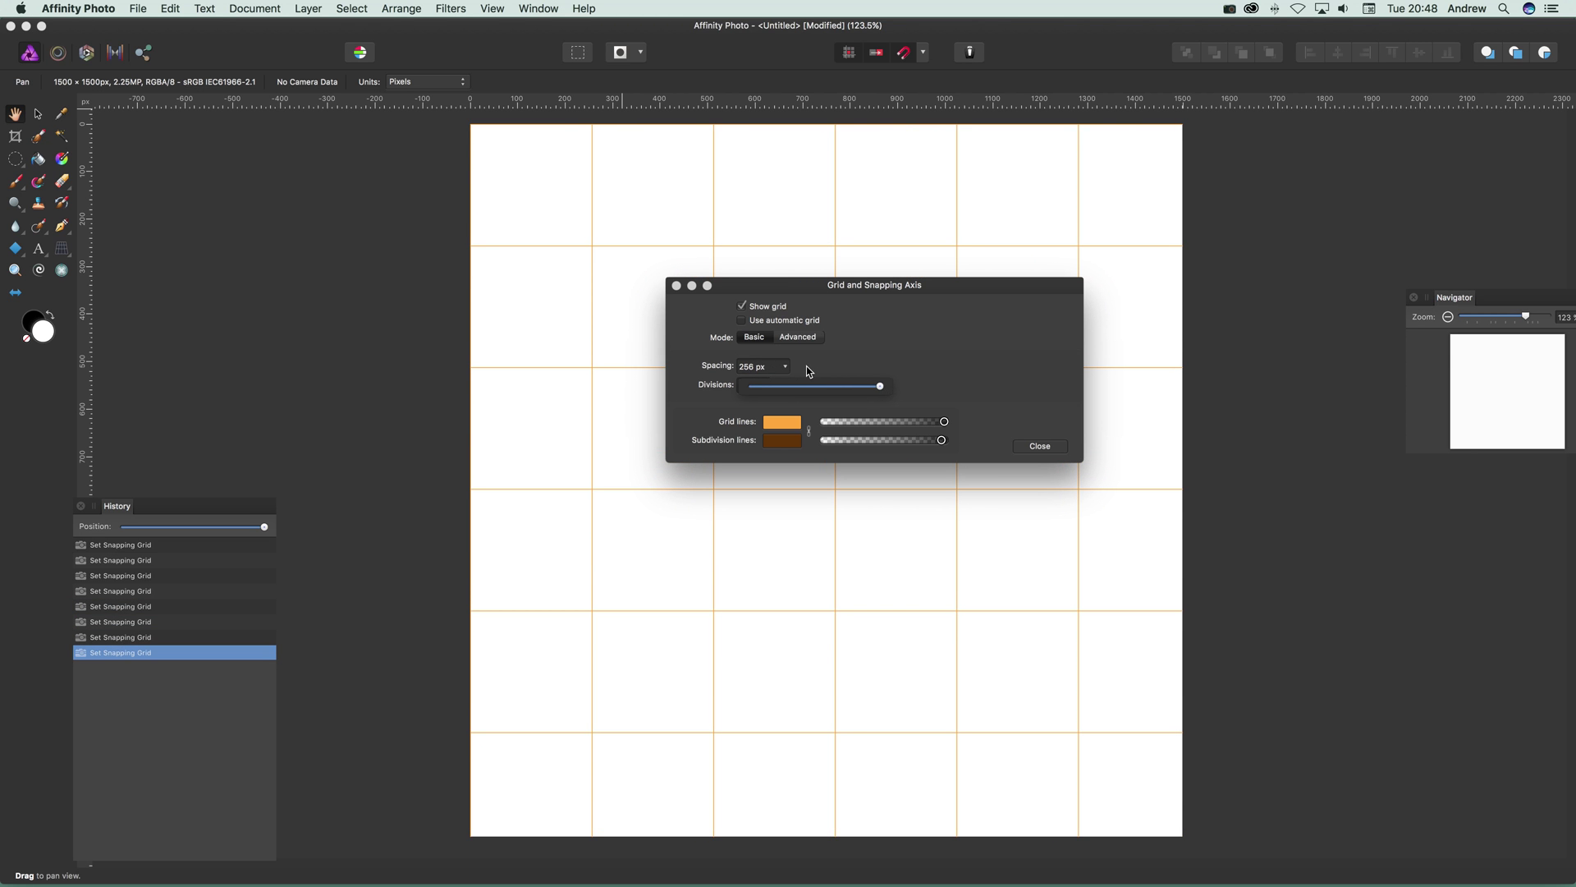
{"action": "left_click", "coordinate": [759, 366]}
{"action": "left_click", "coordinate": [770, 366]}
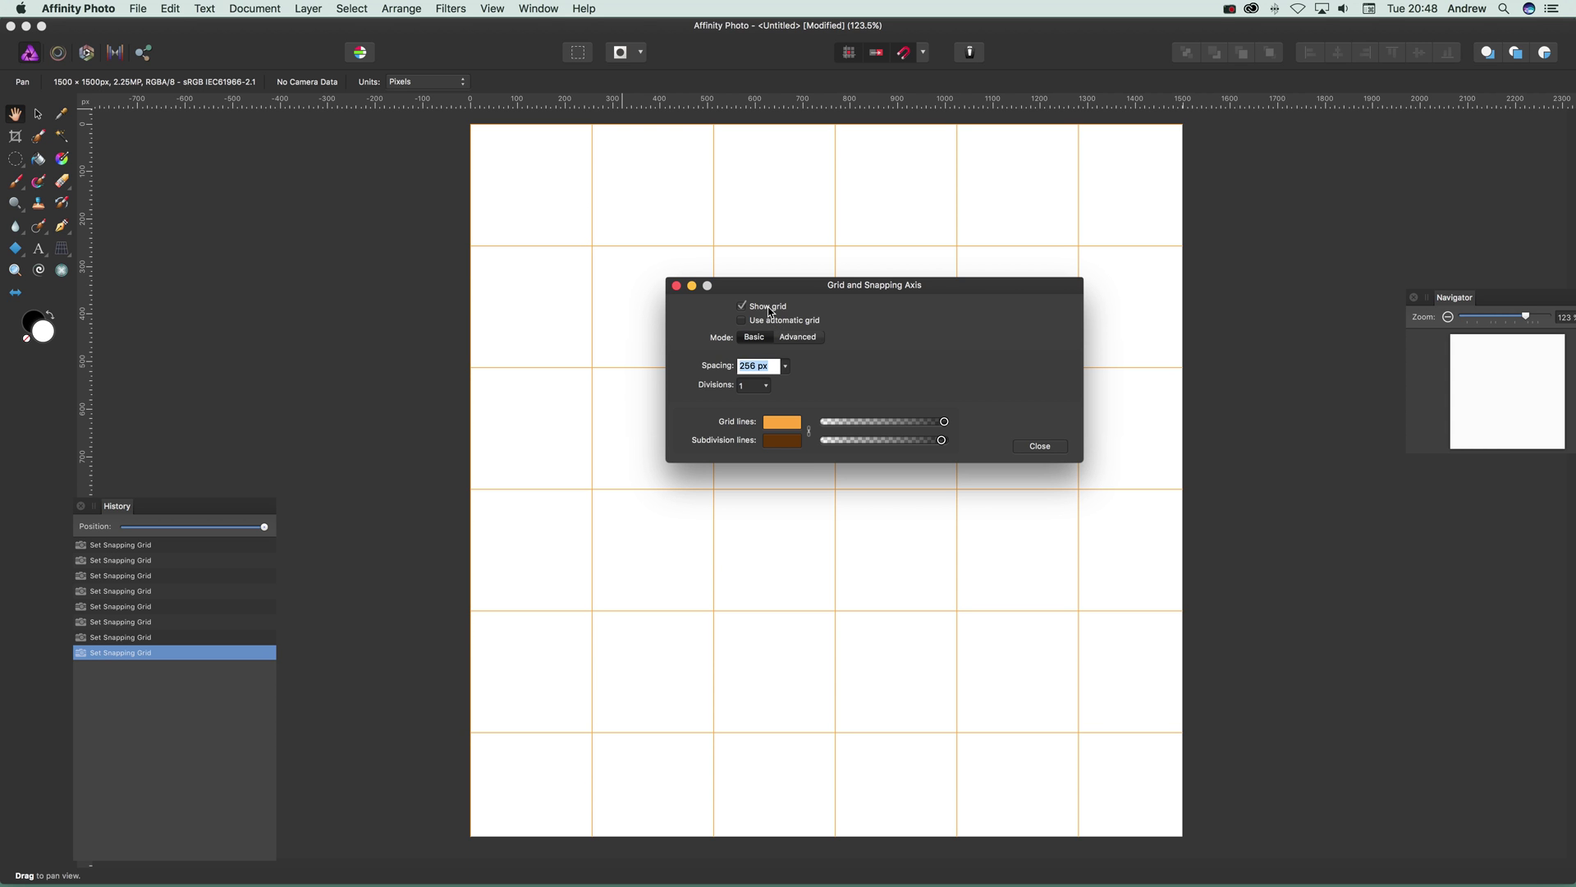
{"action": "type", "text": "600"}
{"action": "key", "text": "Tab"}
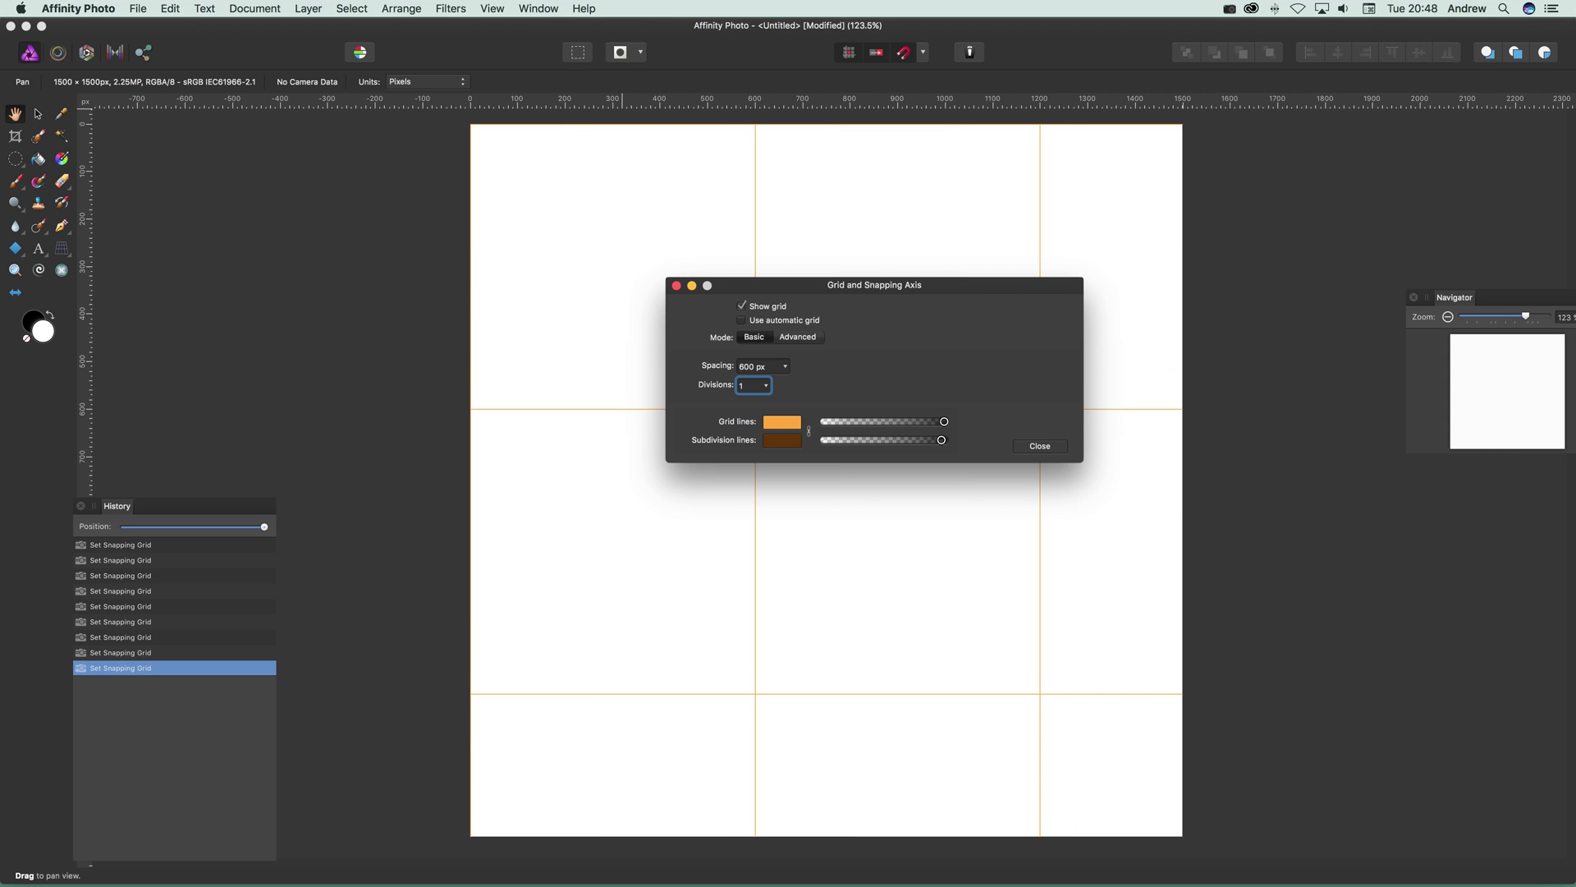
Reset the spacing to 256 px, then set the grid spacing to 300 px
{"action": "left_click", "coordinate": [785, 369]}
{"action": "left_click", "coordinate": [785, 387]}
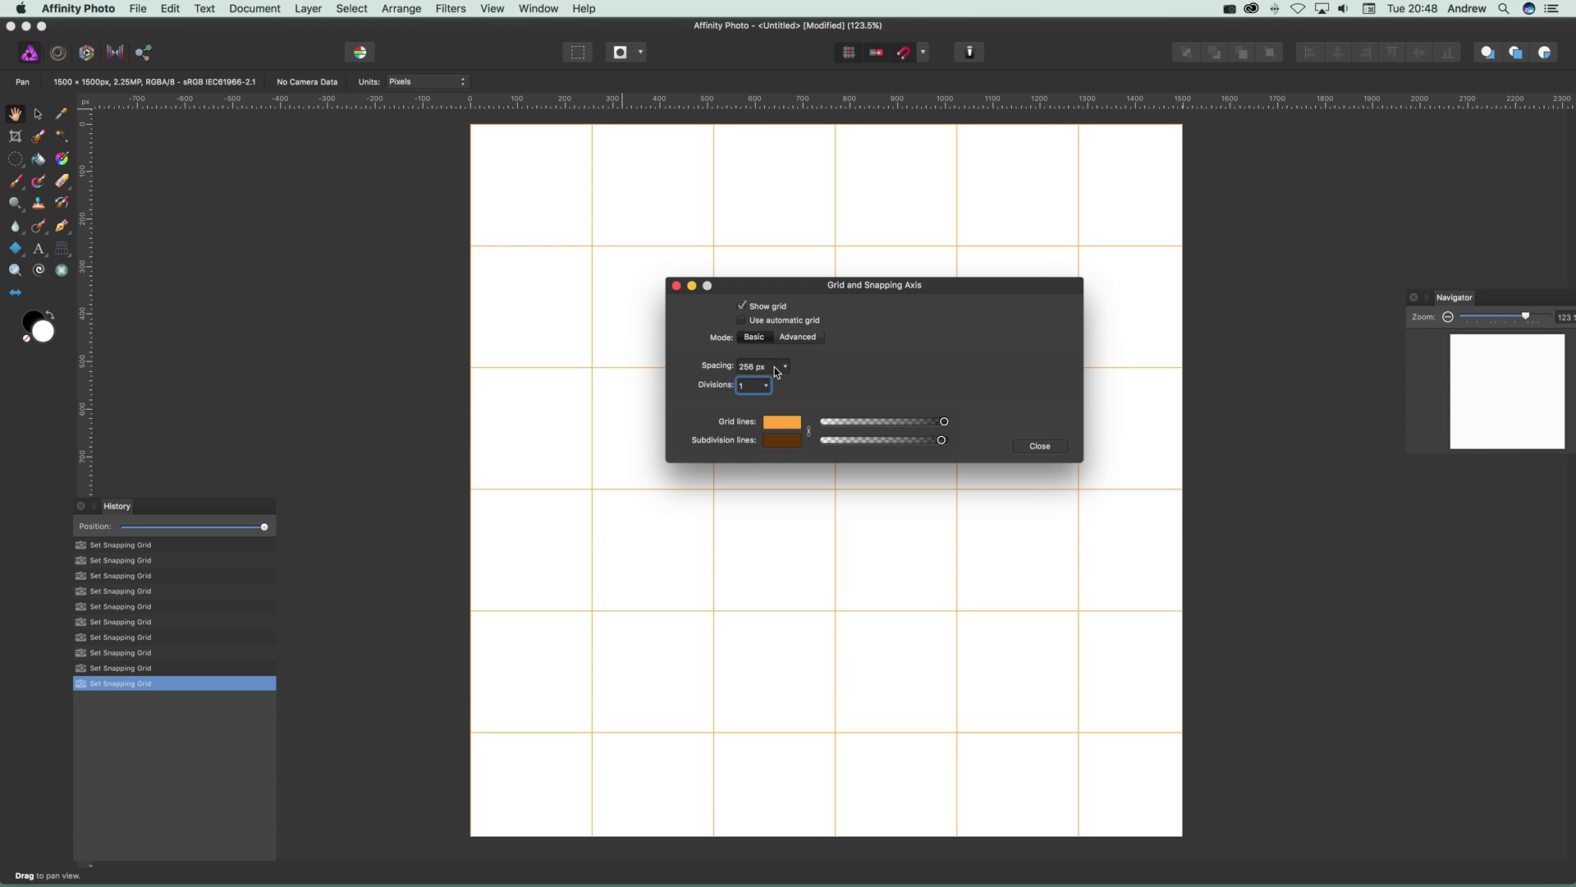
{"action": "left_click", "coordinate": [764, 366]}
{"action": "type", "text": "300"}
{"action": "key", "text": "Tab"}
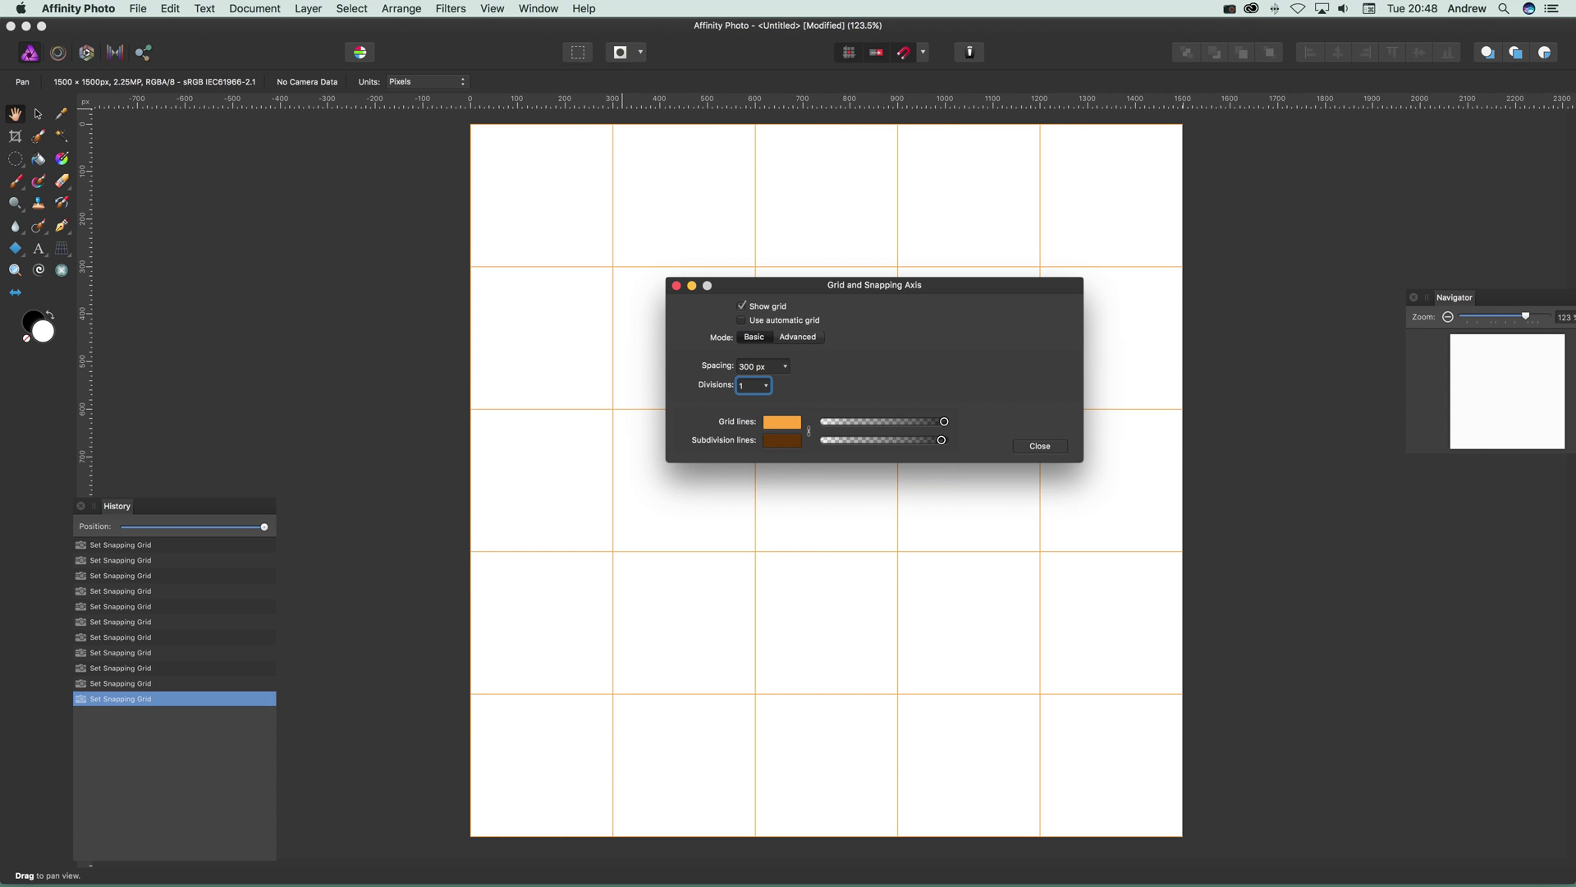
Experiment with the Divisions slider, removing and re-adding grid subdivisions
{"action": "left_click", "coordinate": [767, 386]}
{"action": "left_click_drag", "start_coordinate": [767, 406], "coordinate": [769, 408]}
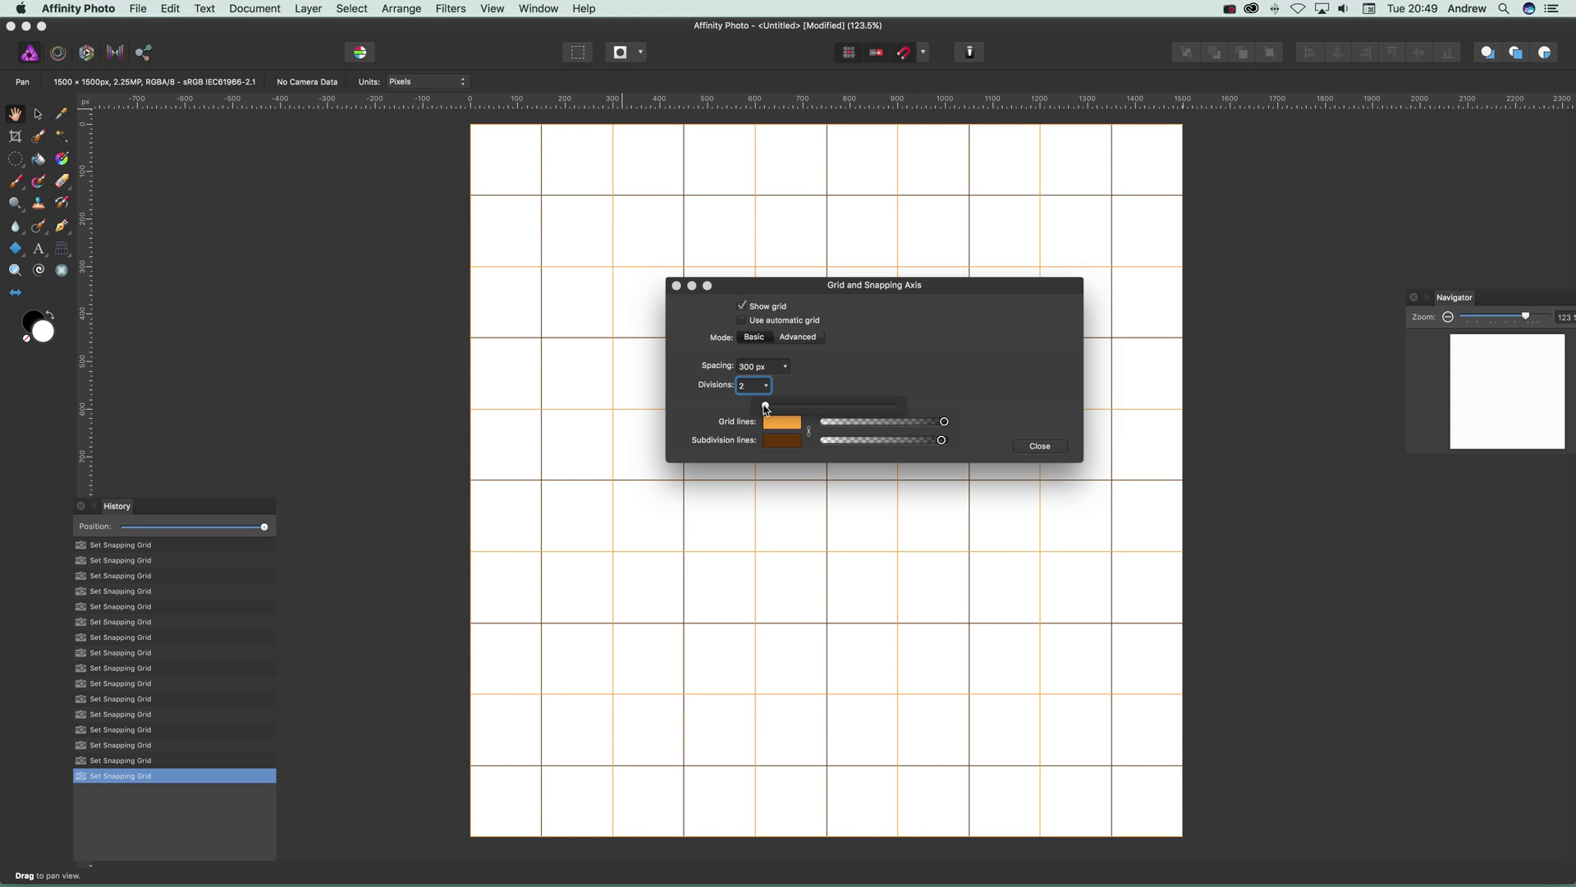
{"action": "left_click_drag", "start_coordinate": [766, 408], "coordinate": [760, 410]}
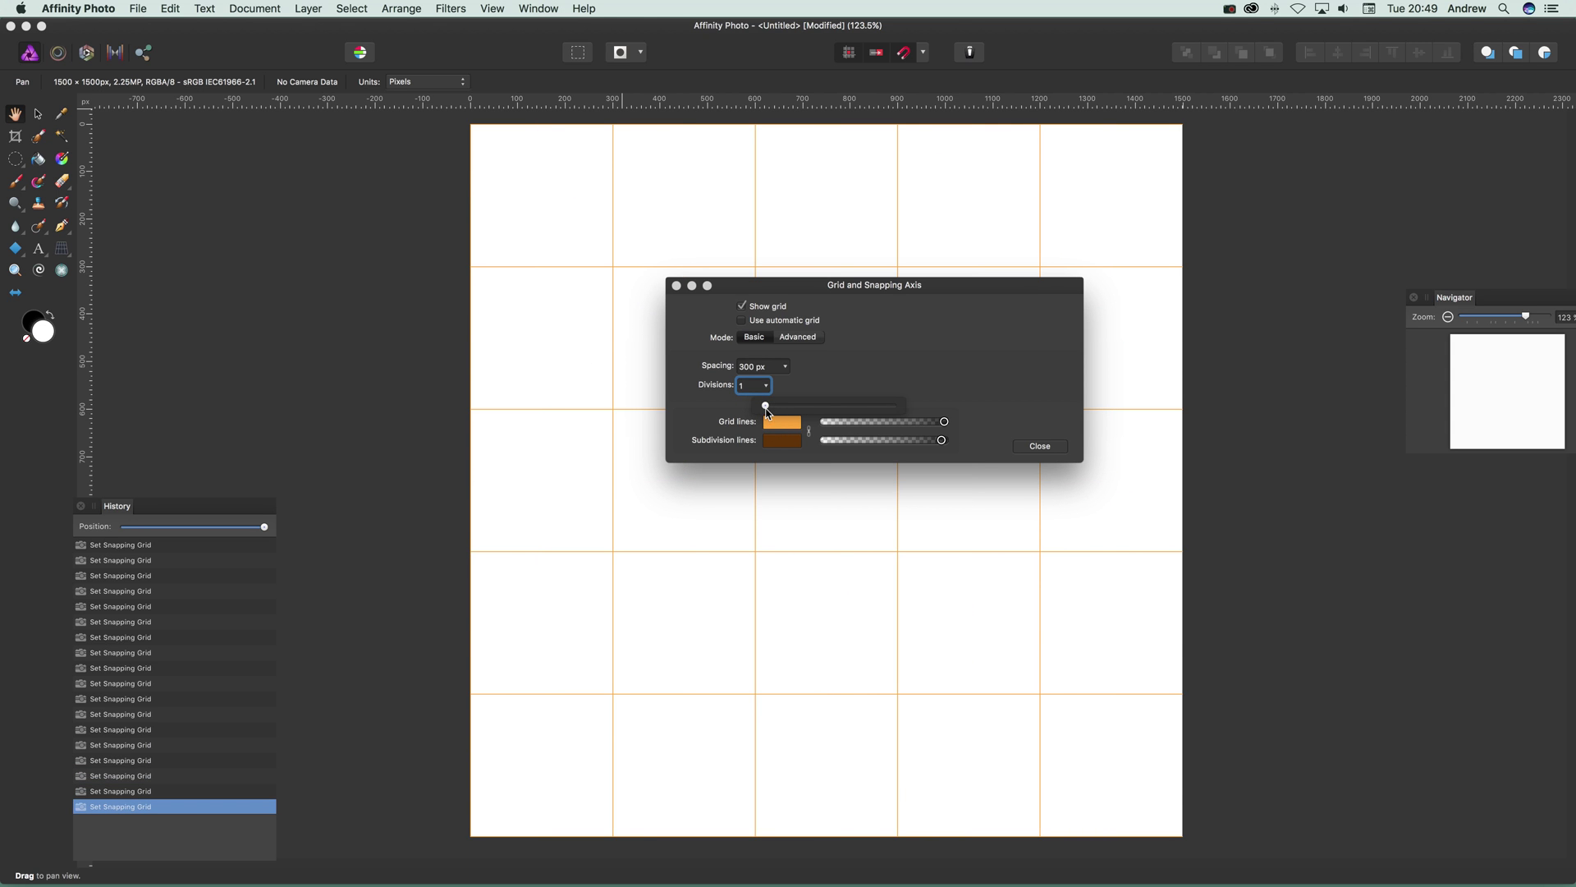
{"action": "left_click_drag", "start_coordinate": [768, 409], "coordinate": [766, 408]}
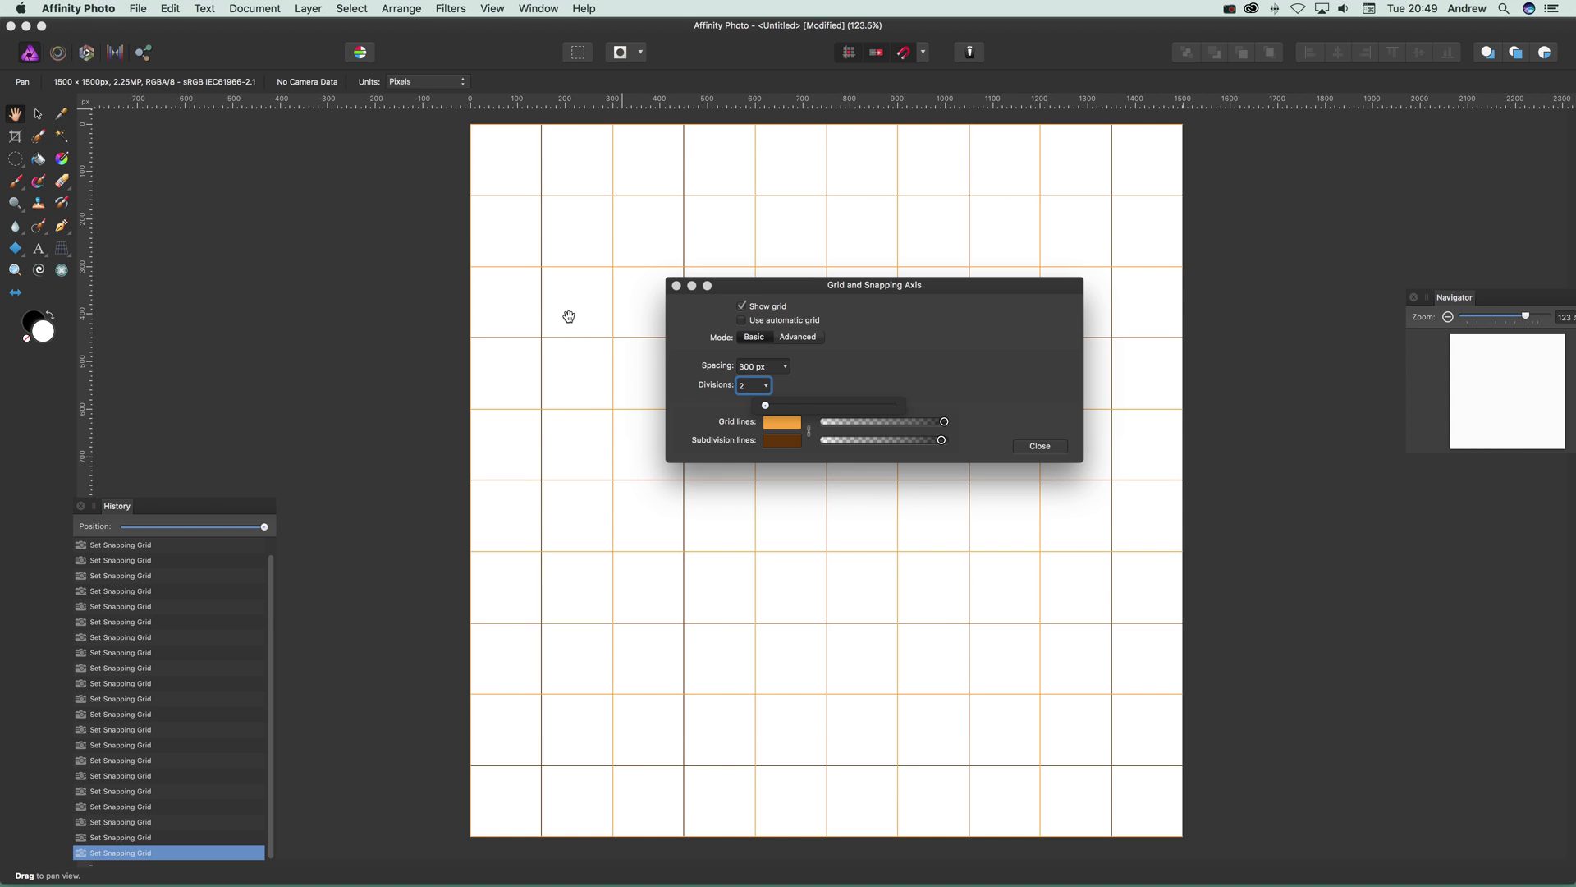
Fade the subdivision lines with the opacity slider and set Divisions to 3
{"action": "left_click_drag", "start_coordinate": [938, 441], "coordinate": [817, 444]}
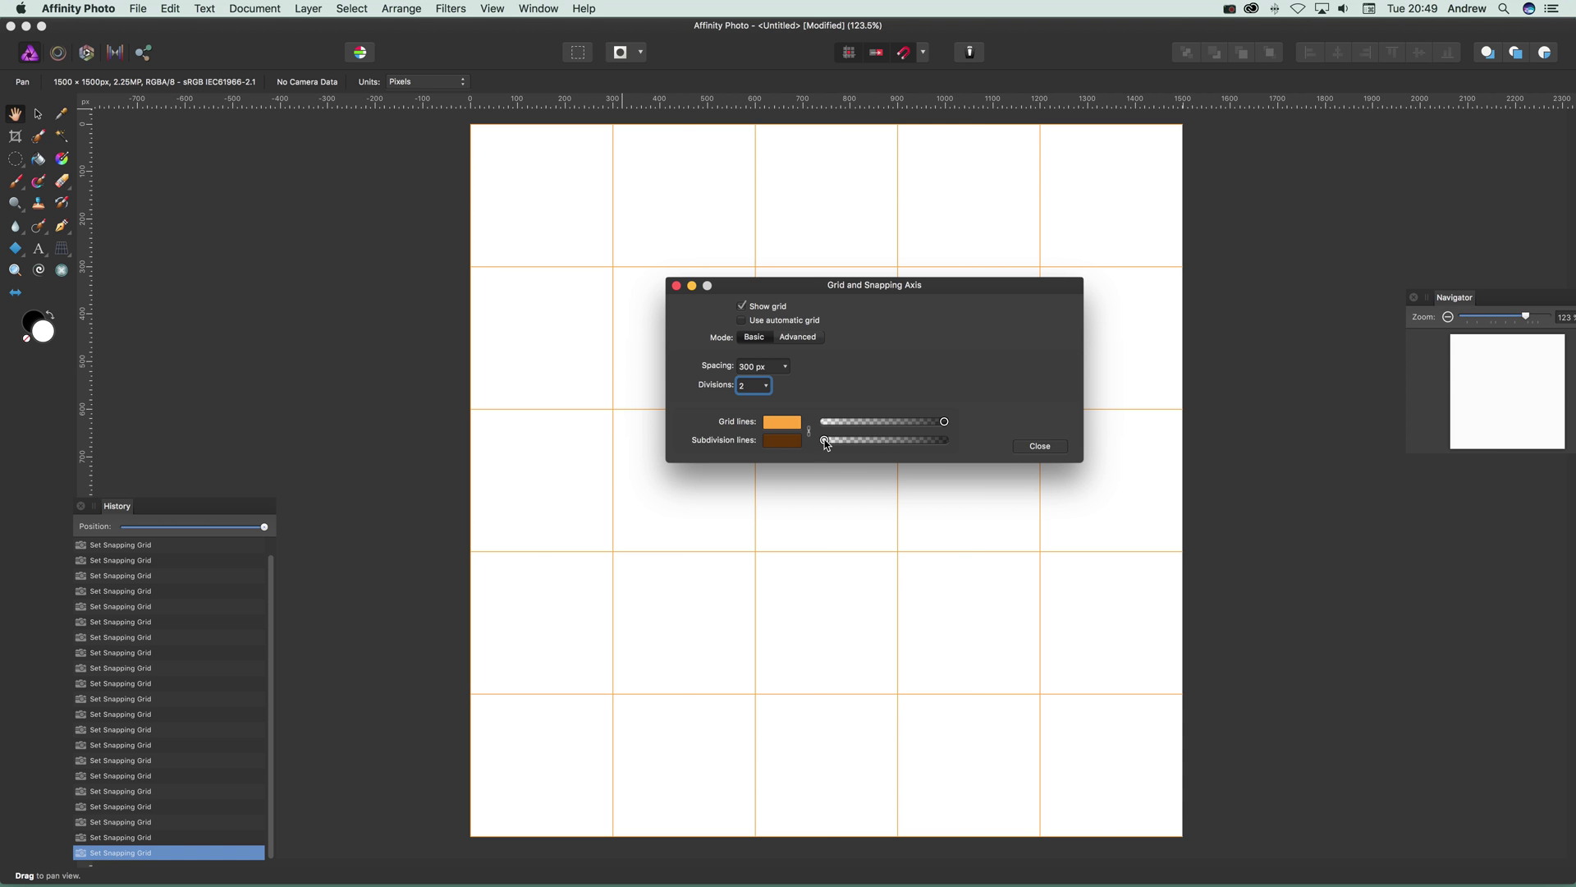
{"action": "mouse_move", "coordinate": [824, 444]}
{"action": "left_mouse_down"}
{"action": "mouse_move", "coordinate": [958, 449]}
{"action": "mouse_move", "coordinate": [825, 444]}
{"action": "mouse_move", "coordinate": [914, 441]}
{"action": "mouse_move", "coordinate": [847, 446]}
{"action": "left_mouse_up"}
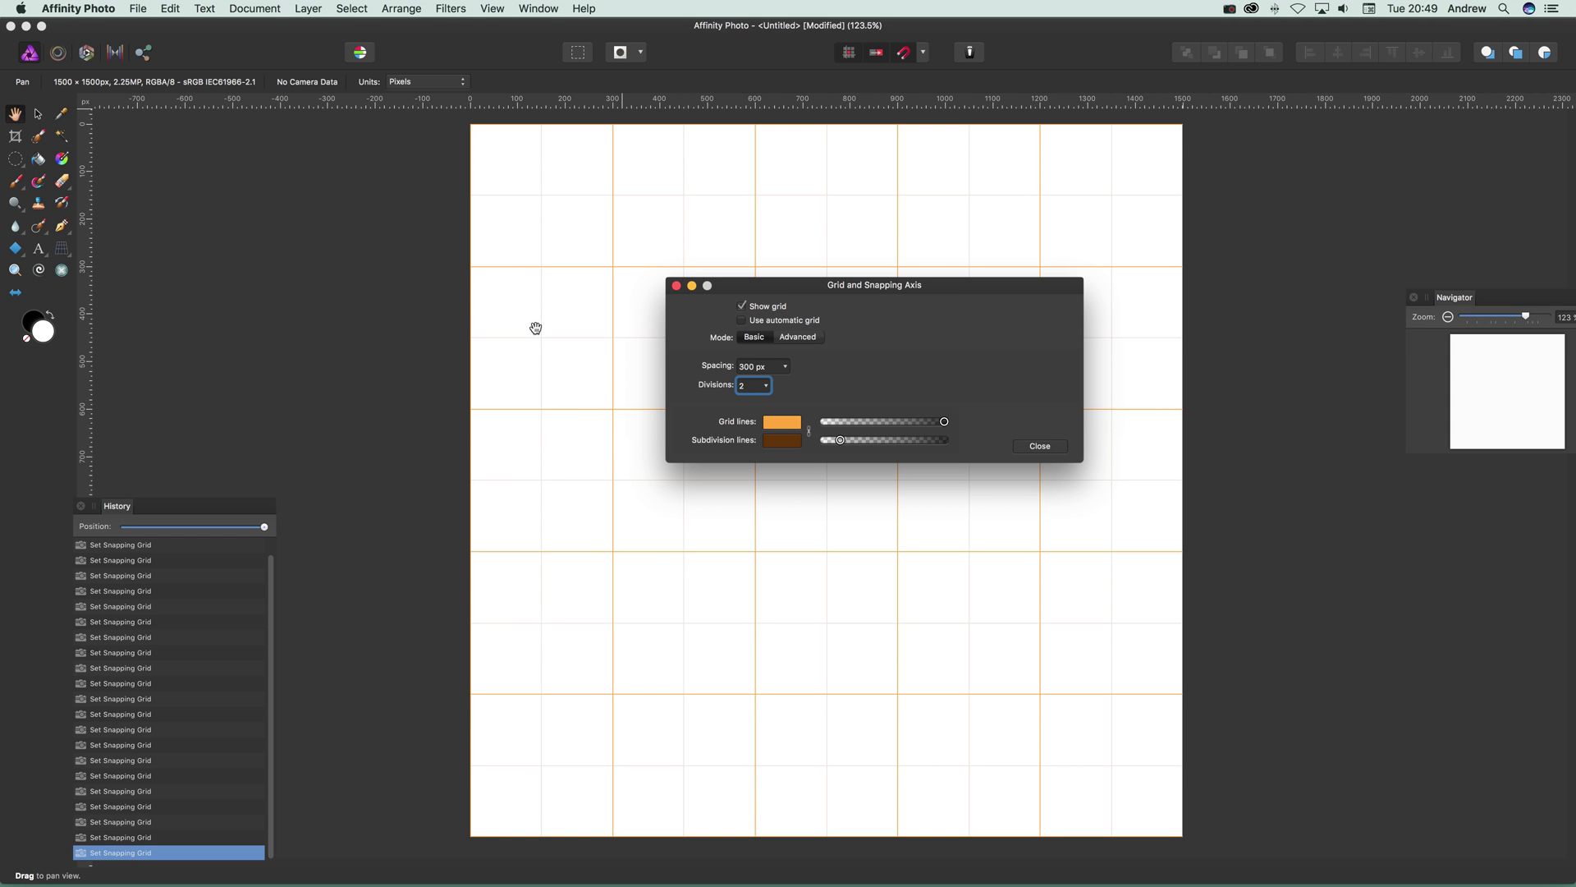
{"action": "left_click_drag", "start_coordinate": [840, 441], "coordinate": [900, 441]}
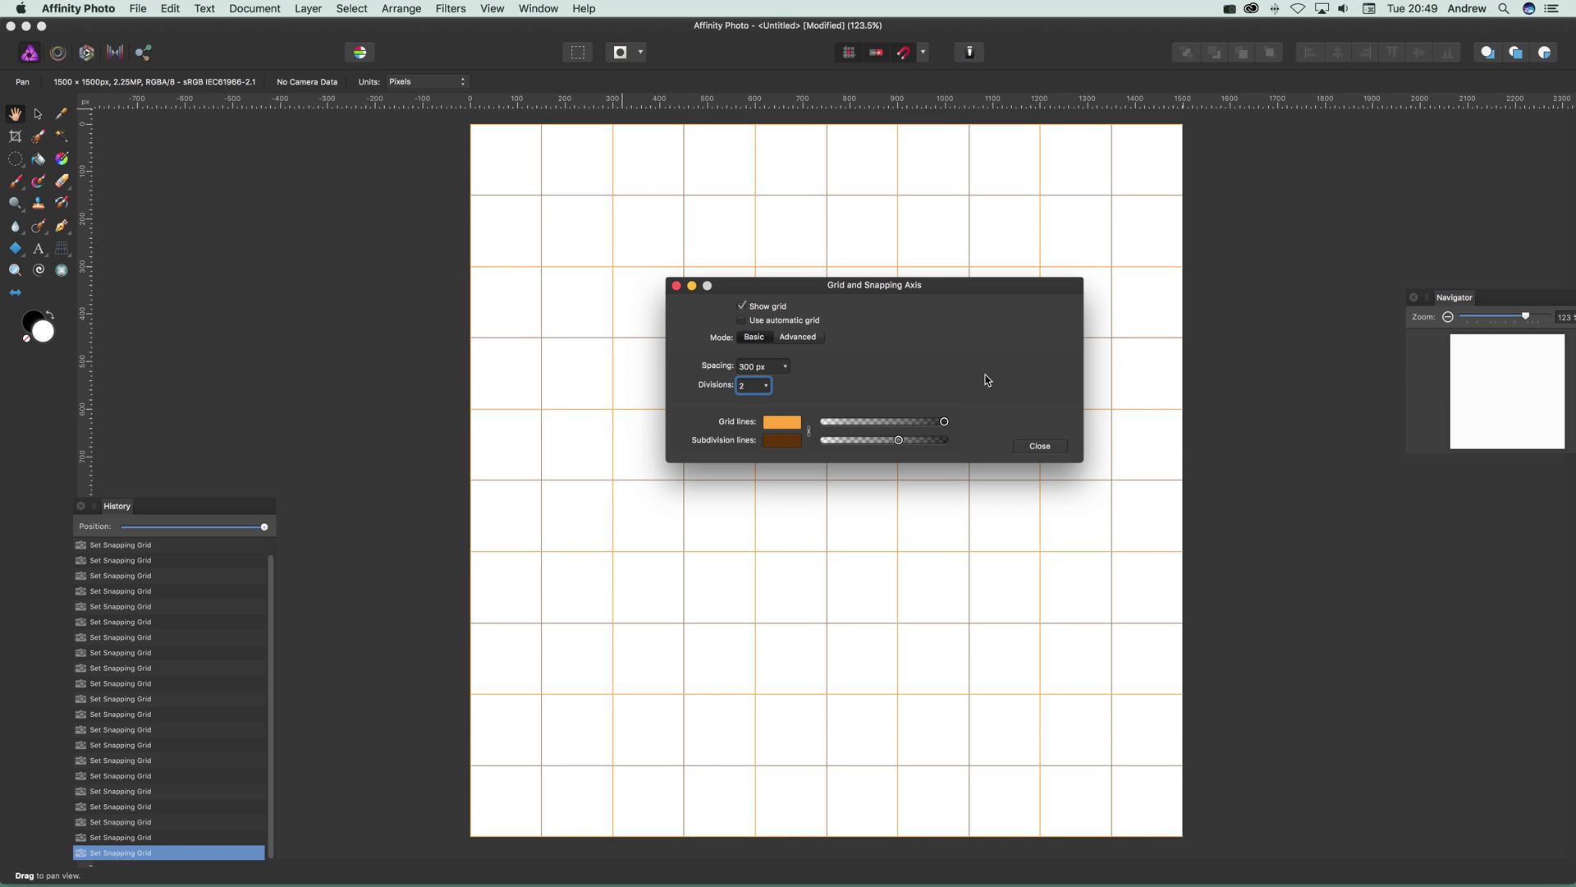
{"action": "left_click", "coordinate": [767, 386]}
{"action": "mouse_move", "coordinate": [767, 408]}
{"action": "left_mouse_down"}
{"action": "mouse_move", "coordinate": [819, 408]}
{"action": "mouse_move", "coordinate": [760, 409]}
{"action": "left_mouse_up"}
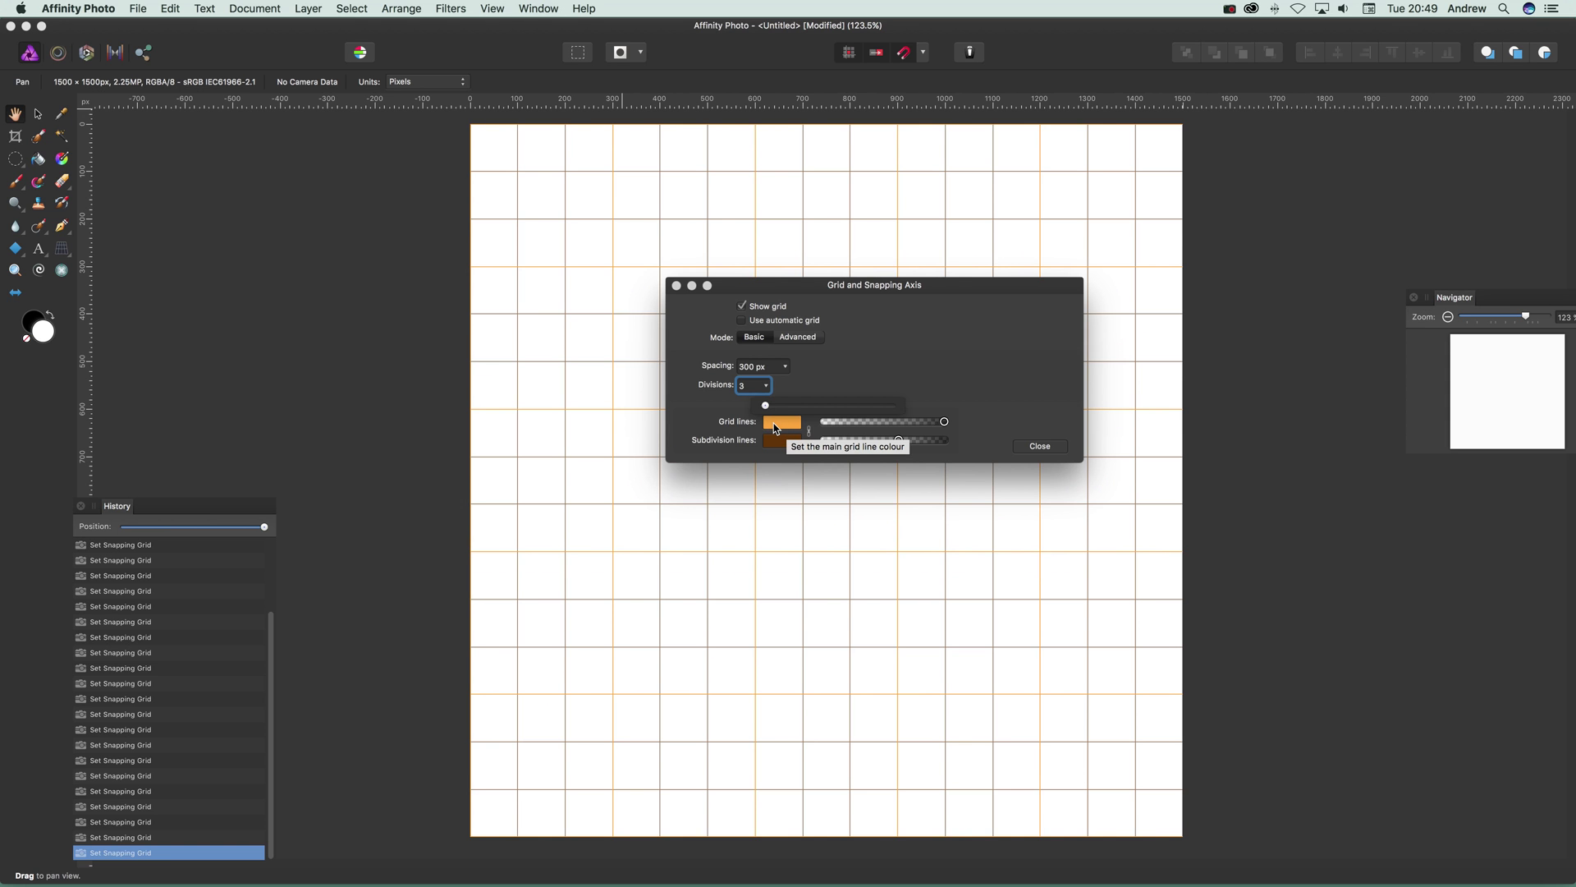
Try green and magenta grid line colours, then link the subdivision colour to the grid lines
{"action": "left_click", "coordinate": [781, 427]}
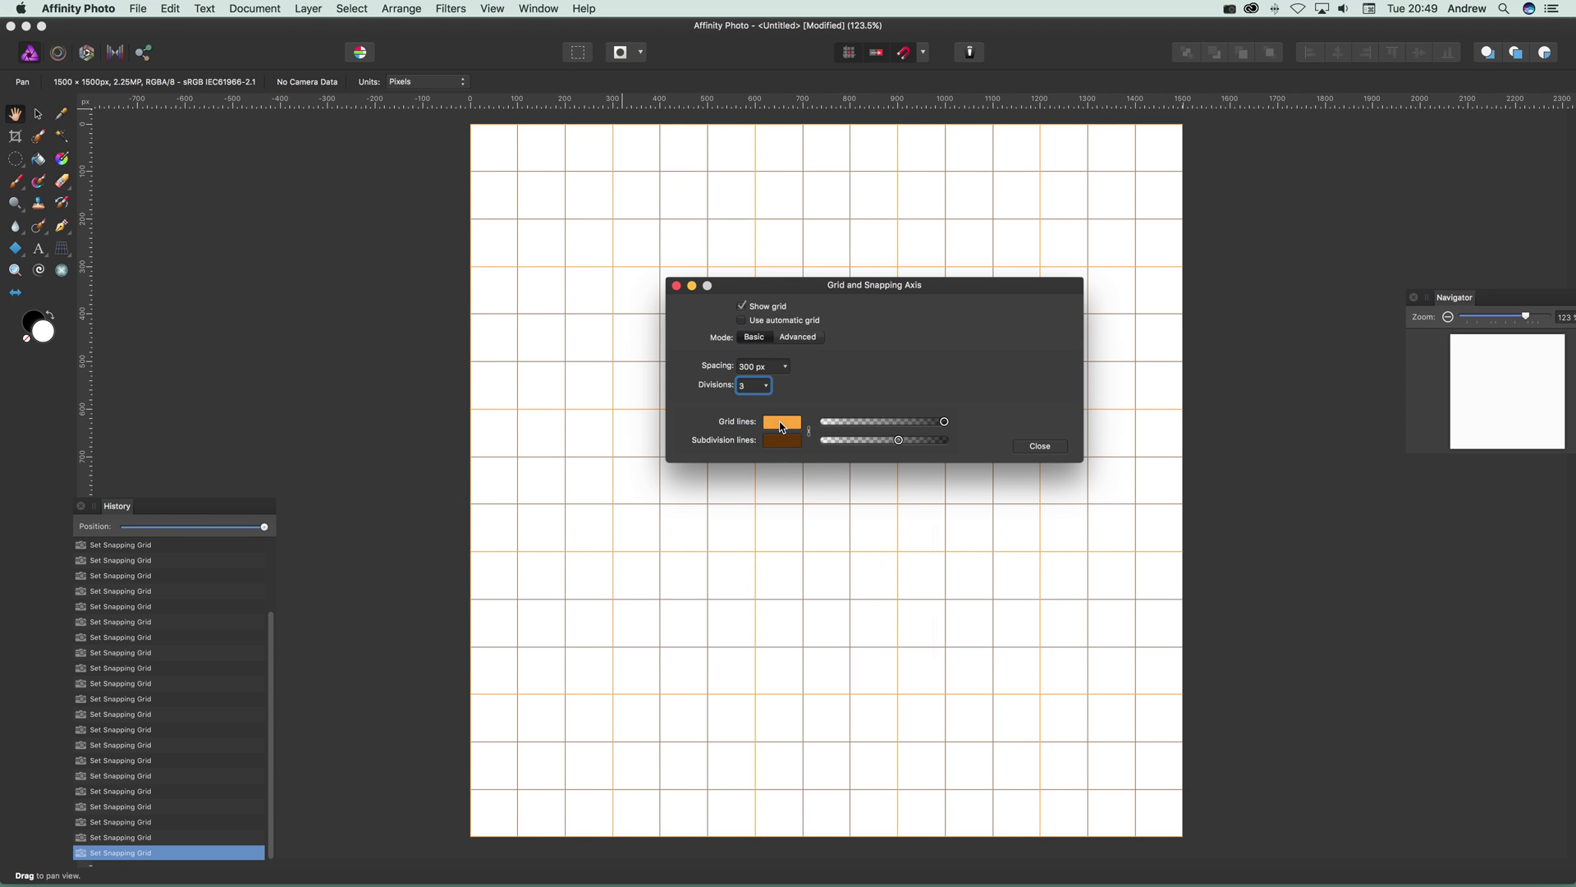
{"action": "left_click_drag", "start_coordinate": [805, 565], "coordinate": [806, 581]}
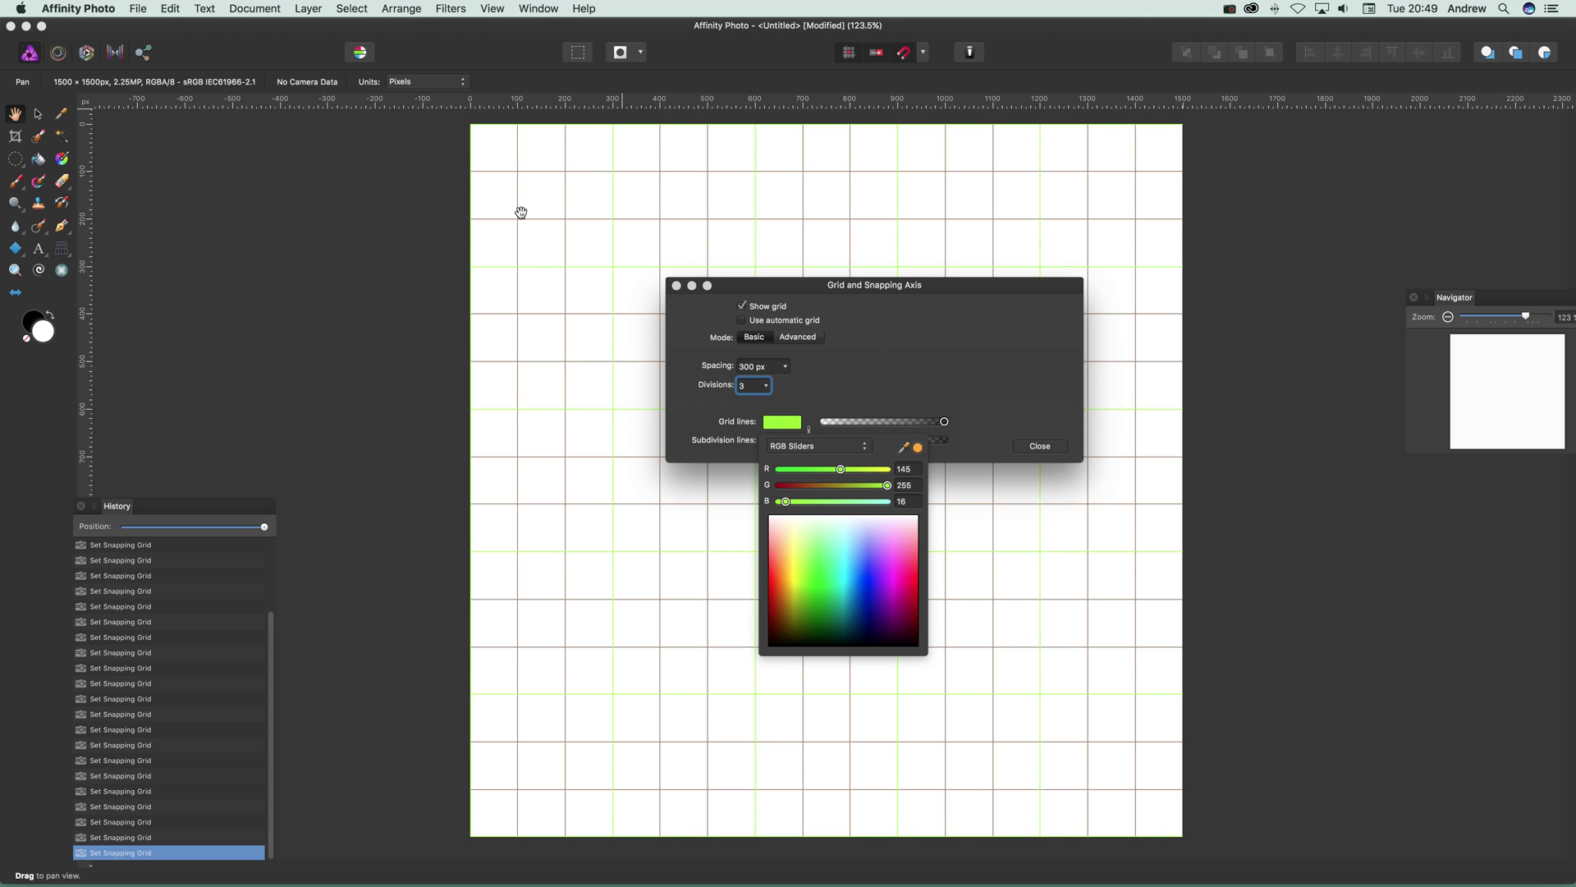
{"action": "left_click", "coordinate": [898, 602]}
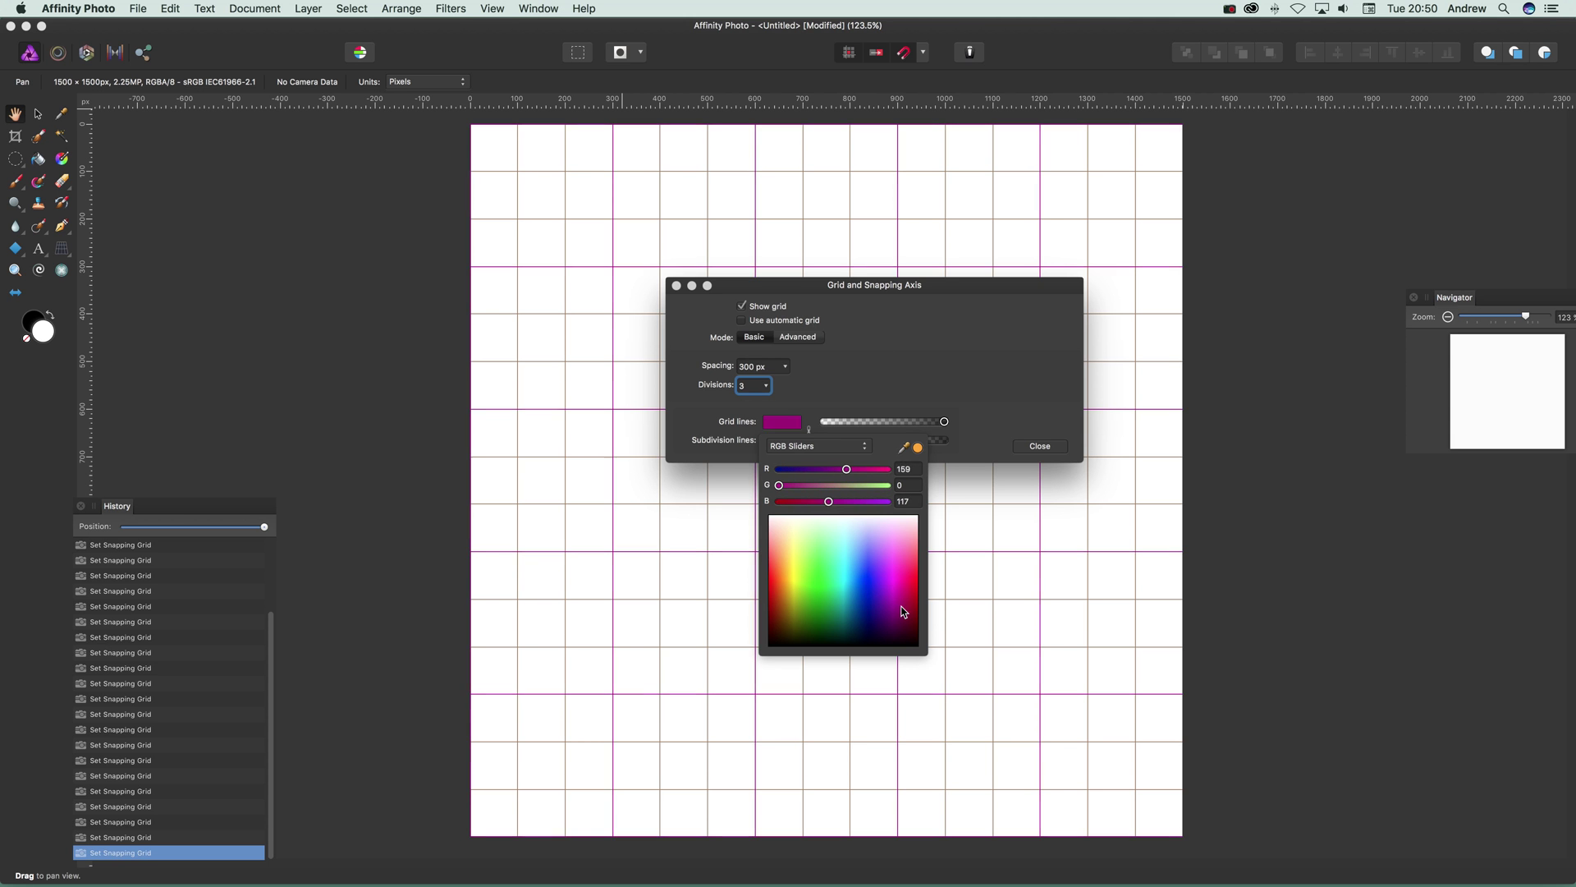
{"action": "mouse_move", "coordinate": [903, 612]}
{"action": "left_mouse_down"}
{"action": "mouse_move", "coordinate": [885, 523]}
{"action": "mouse_move", "coordinate": [909, 630]}
{"action": "left_mouse_up"}
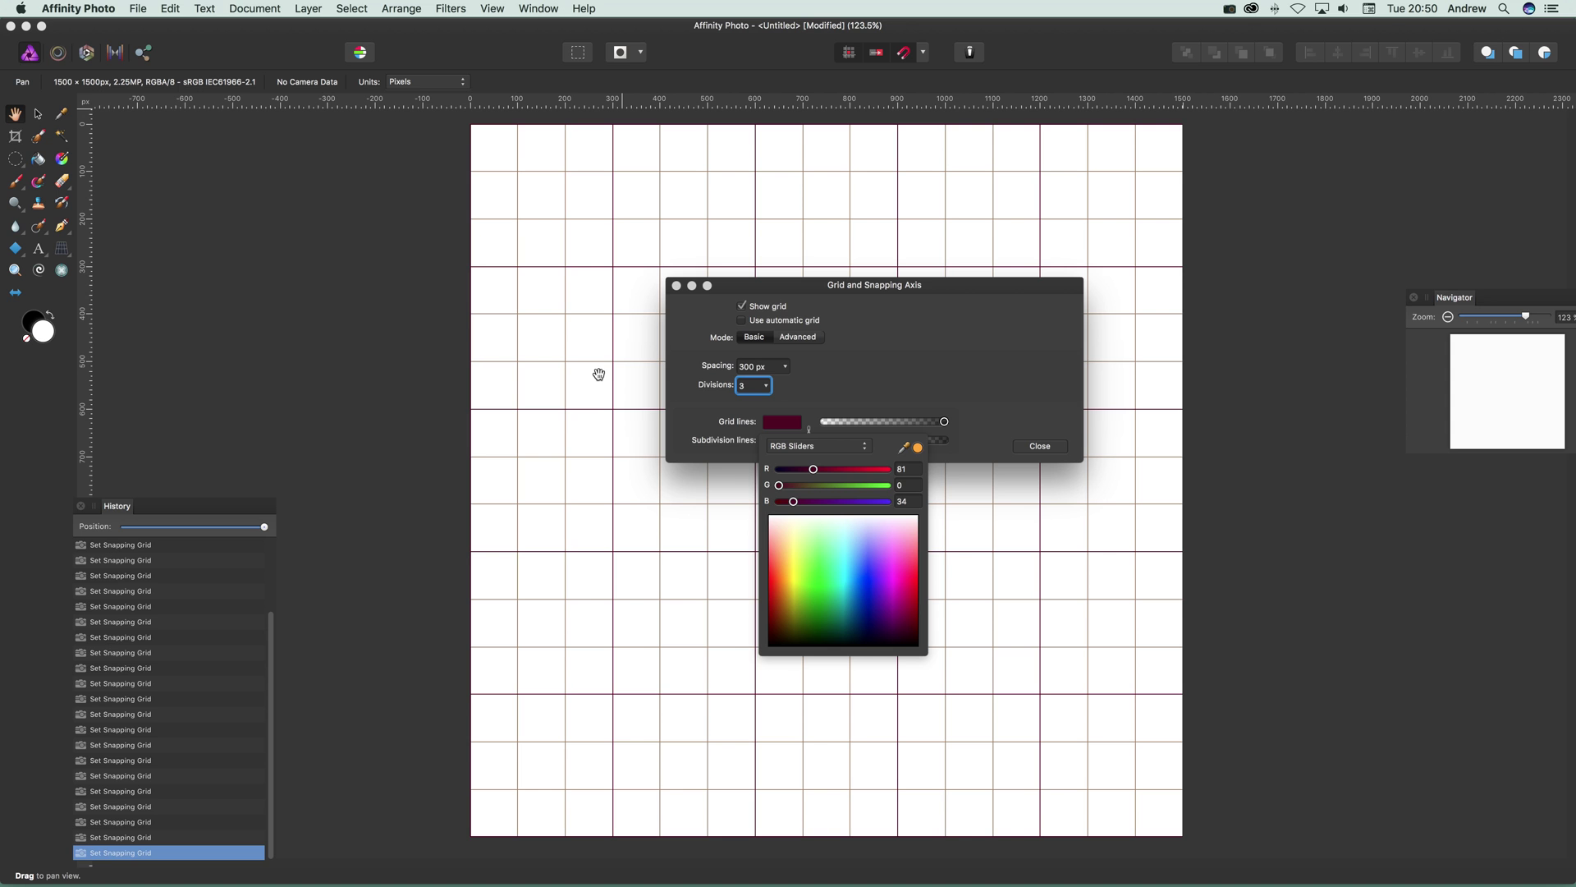
{"action": "left_click", "coordinate": [926, 385]}
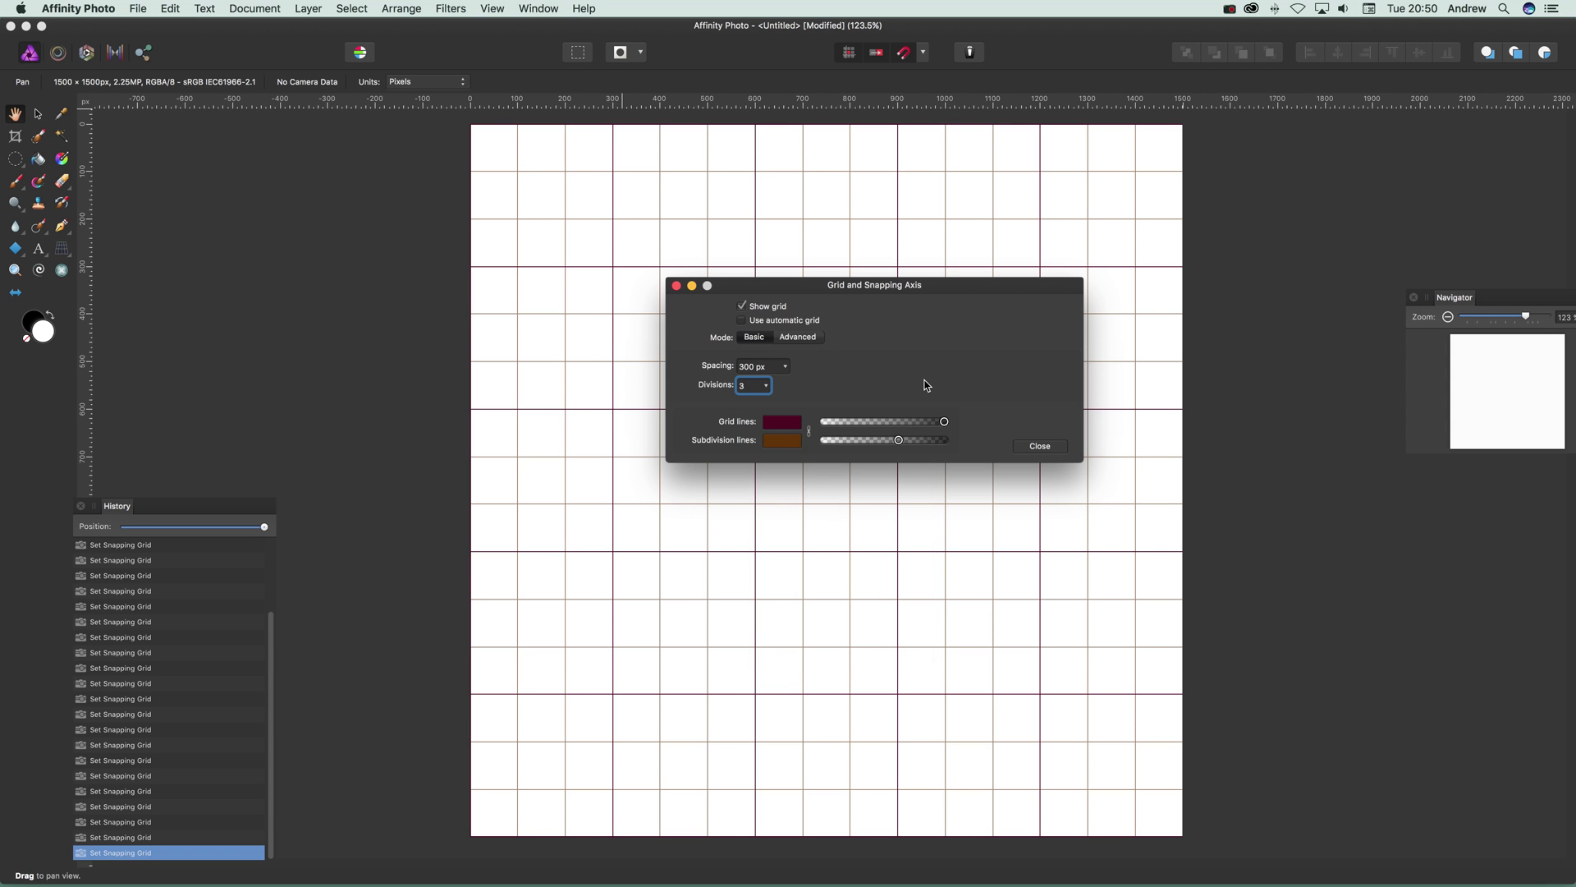
{"action": "left_click", "coordinate": [810, 436]}
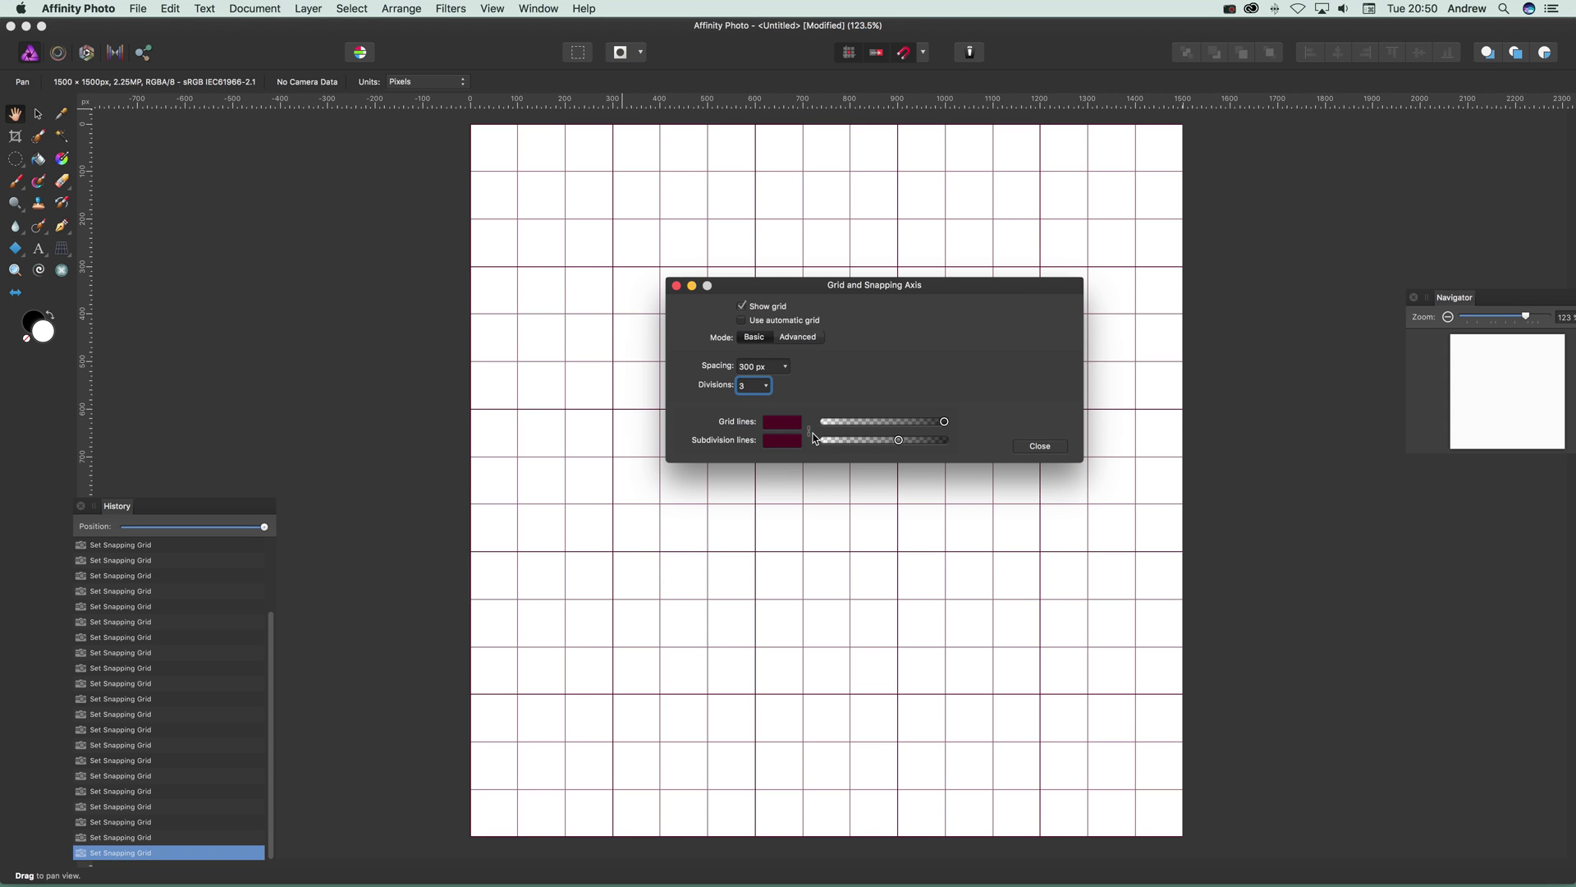
Enable Advanced mode and set the Grid type to Isometric, moving the dialog aside
{"action": "left_click", "coordinate": [796, 344]}
{"action": "left_click_drag", "start_coordinate": [842, 275], "coordinate": [887, 193]}
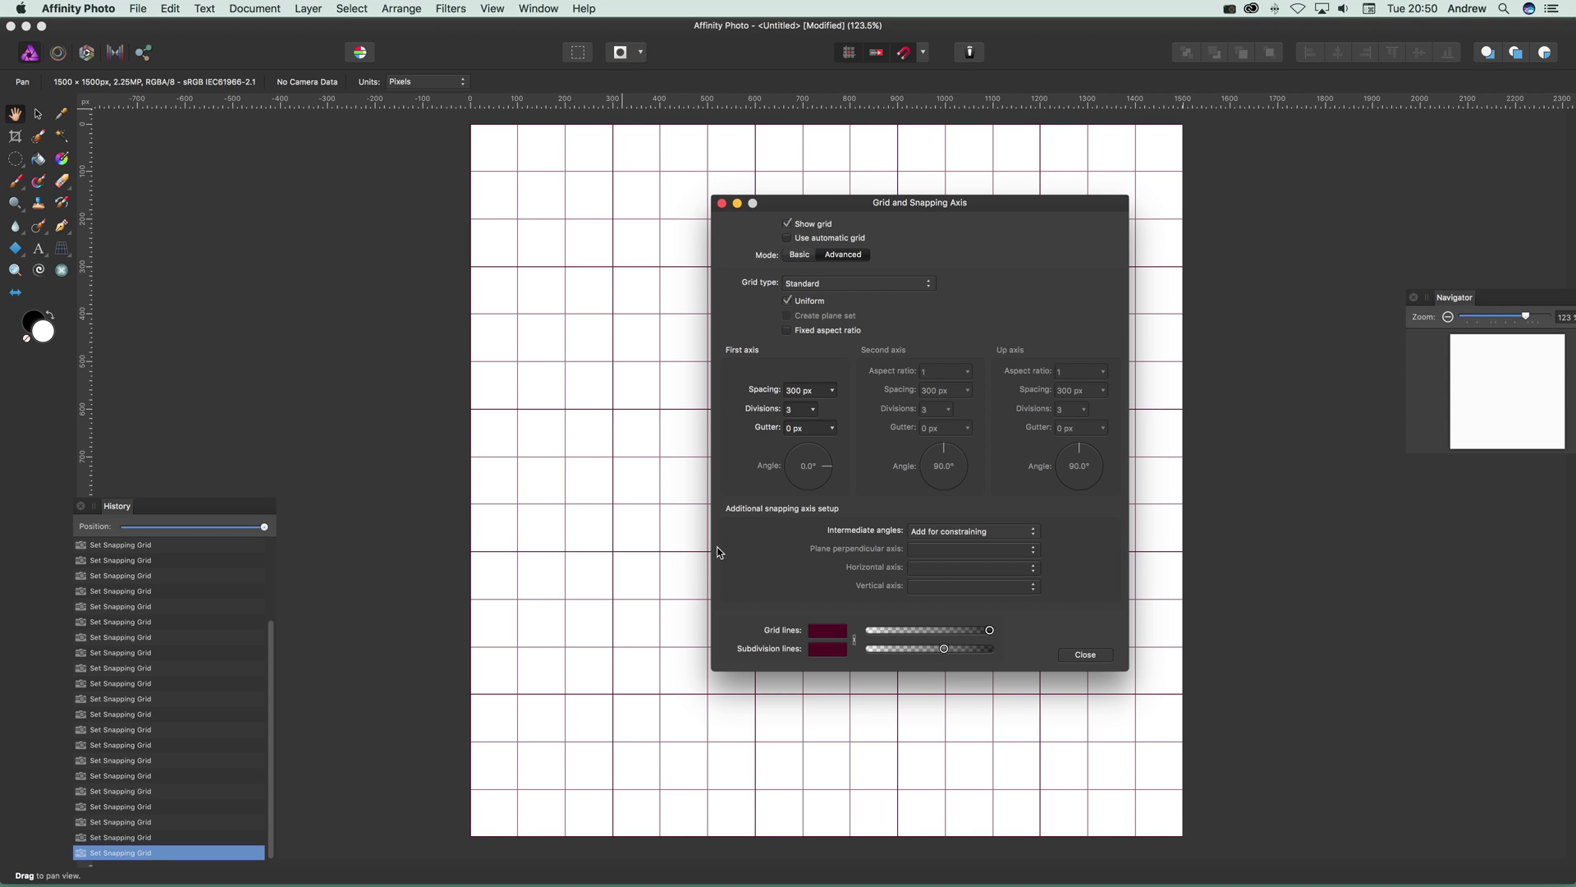
{"action": "left_click", "coordinate": [836, 284]}
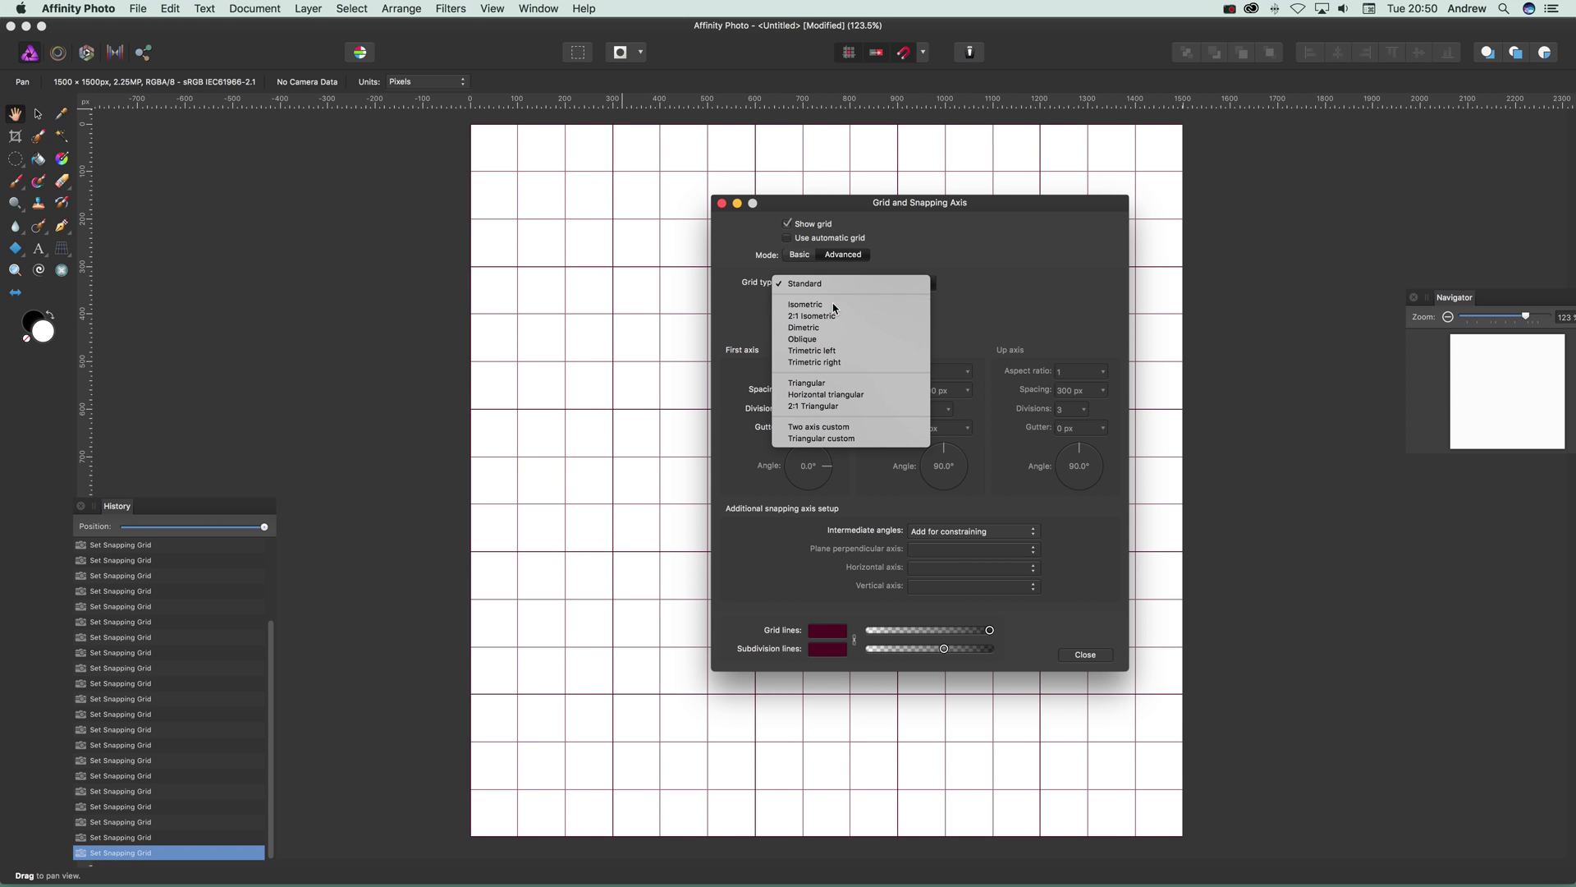
{"action": "left_click", "coordinate": [833, 303]}
{"action": "left_click_drag", "start_coordinate": [752, 203], "coordinate": [892, 192]}
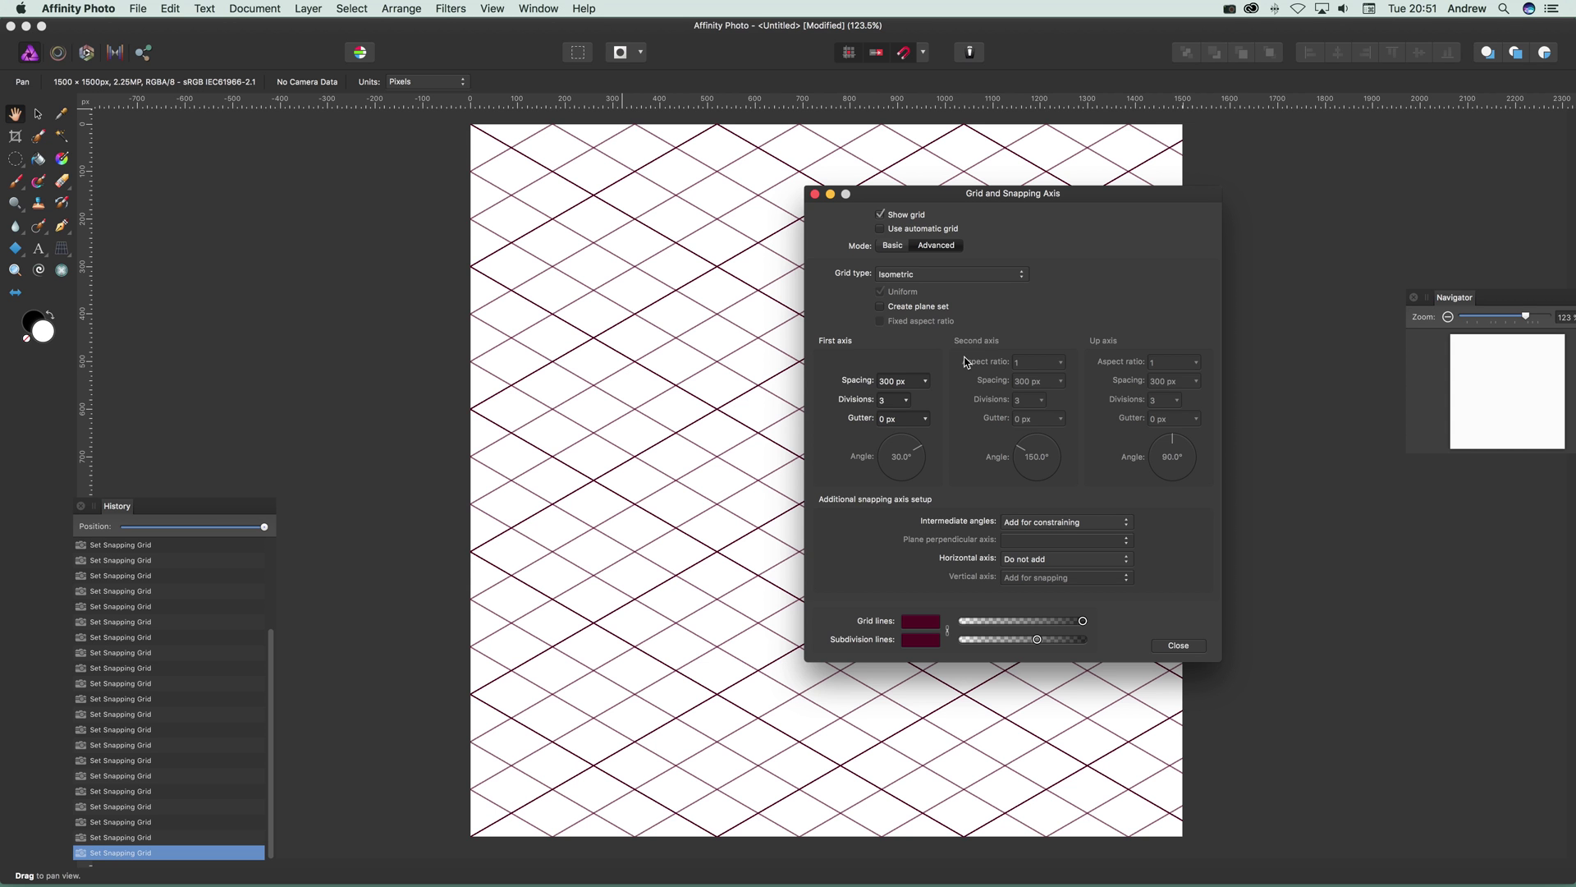
Cycle Grid type through 2:1 Isometric, Dimetric, Oblique, Trimetric left and right, ending on Triangular
{"action": "left_click", "coordinate": [911, 280]}
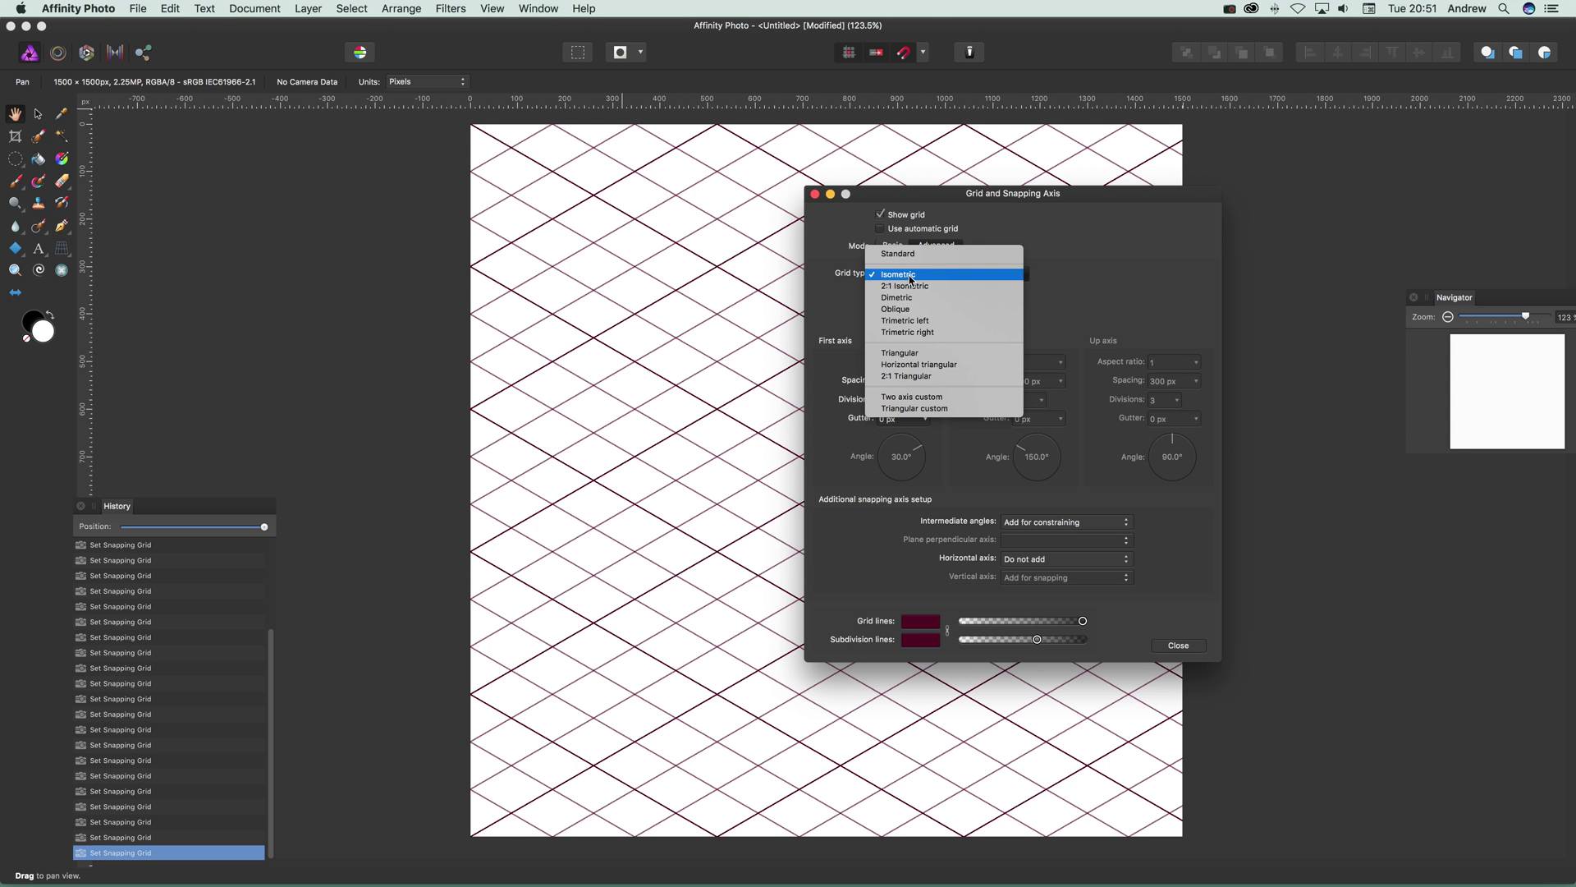
{"action": "left_click", "coordinate": [919, 288]}
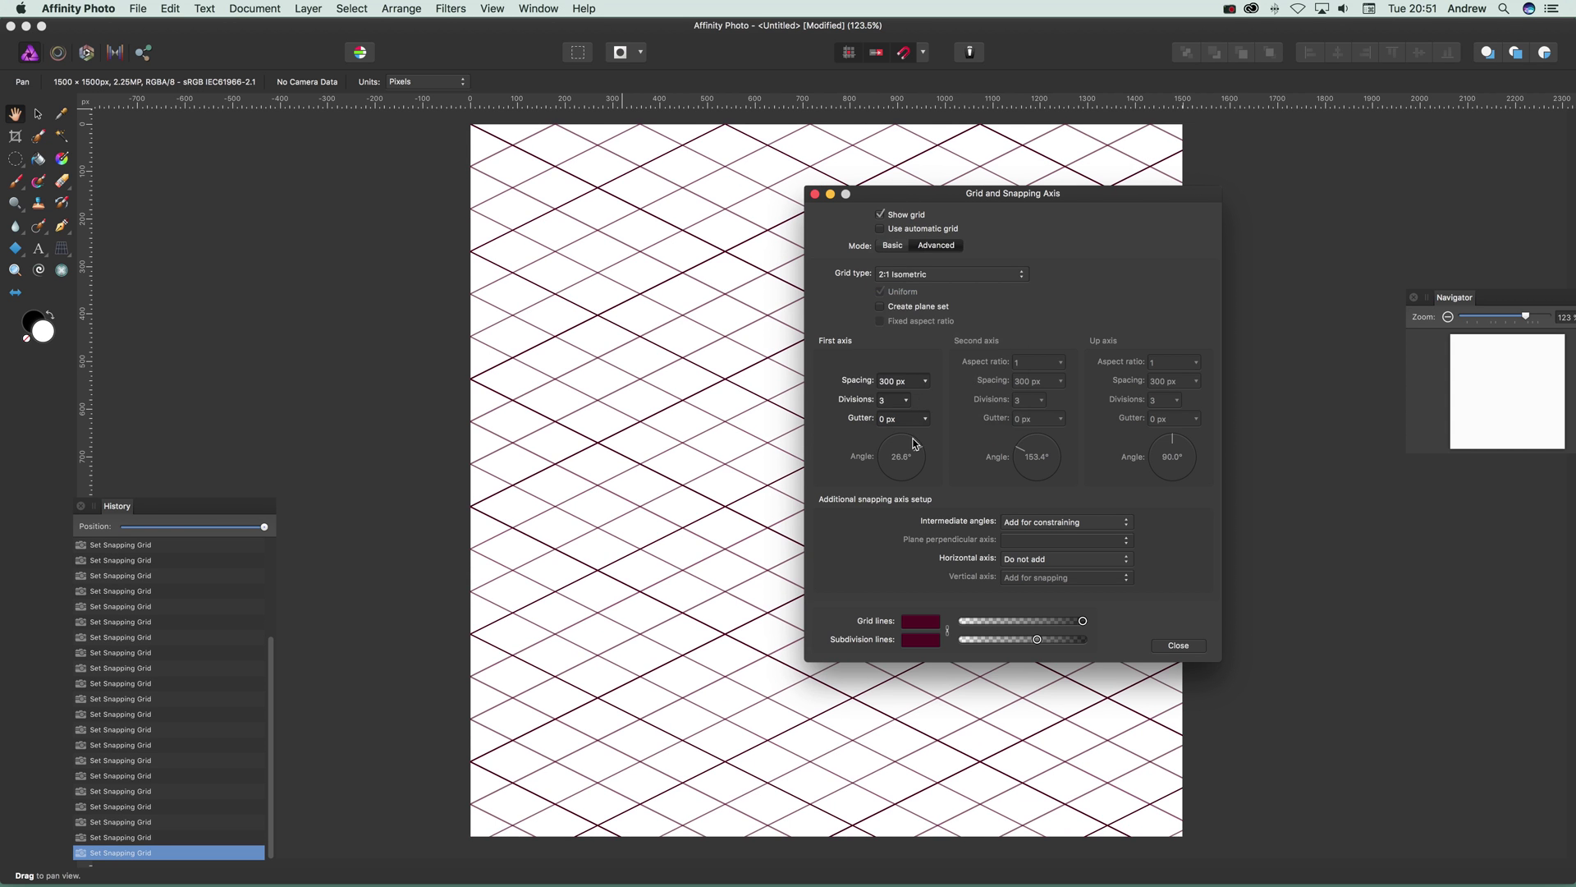
{"action": "left_click", "coordinate": [893, 277]}
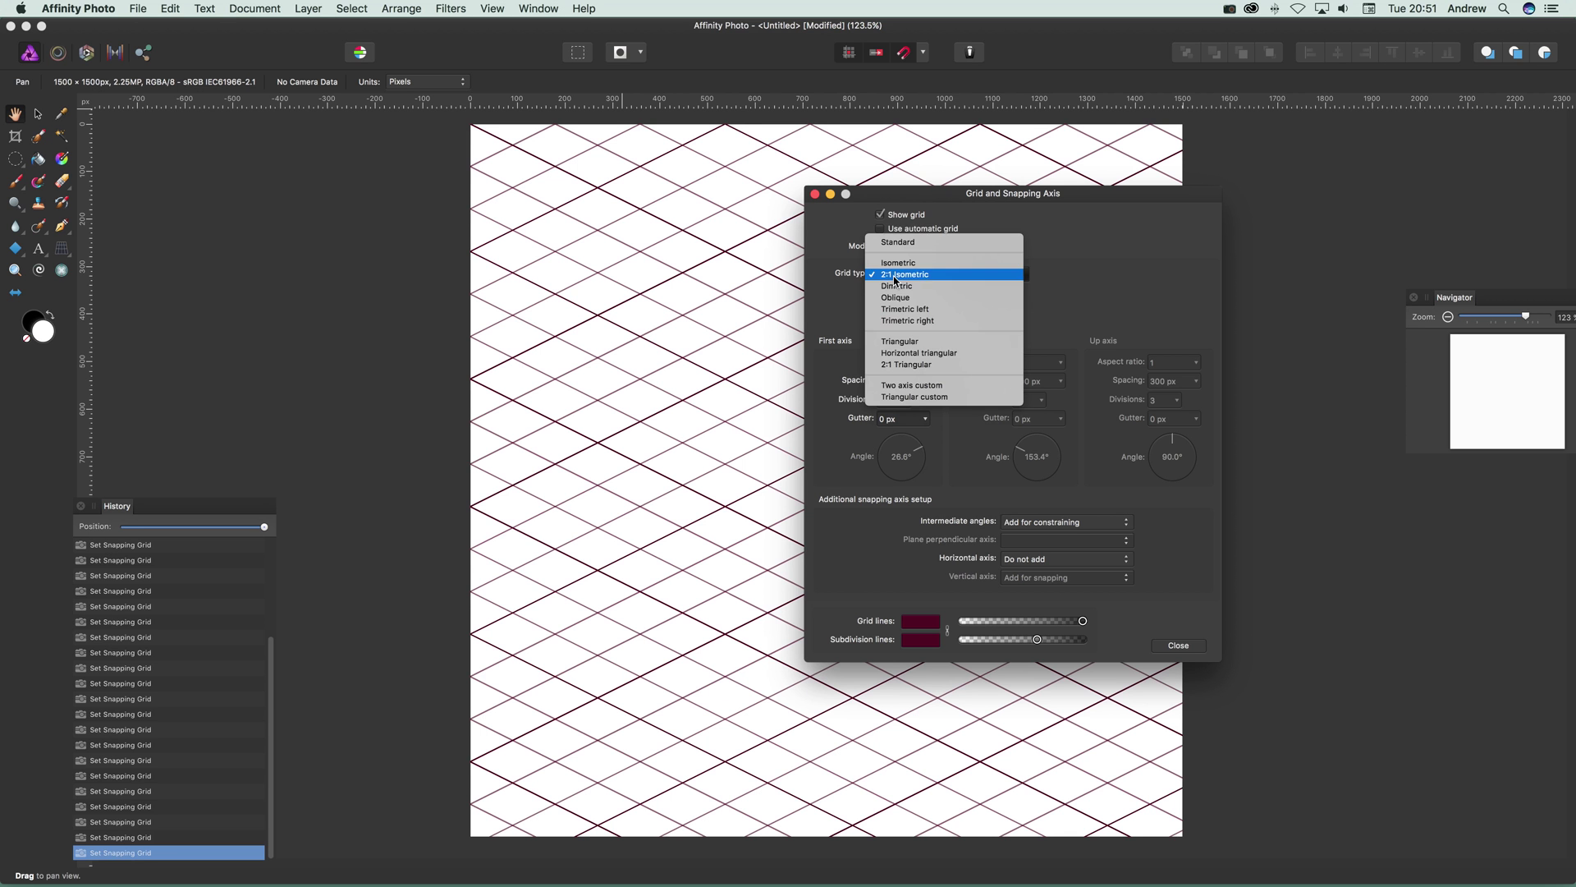
{"action": "left_click", "coordinate": [914, 283]}
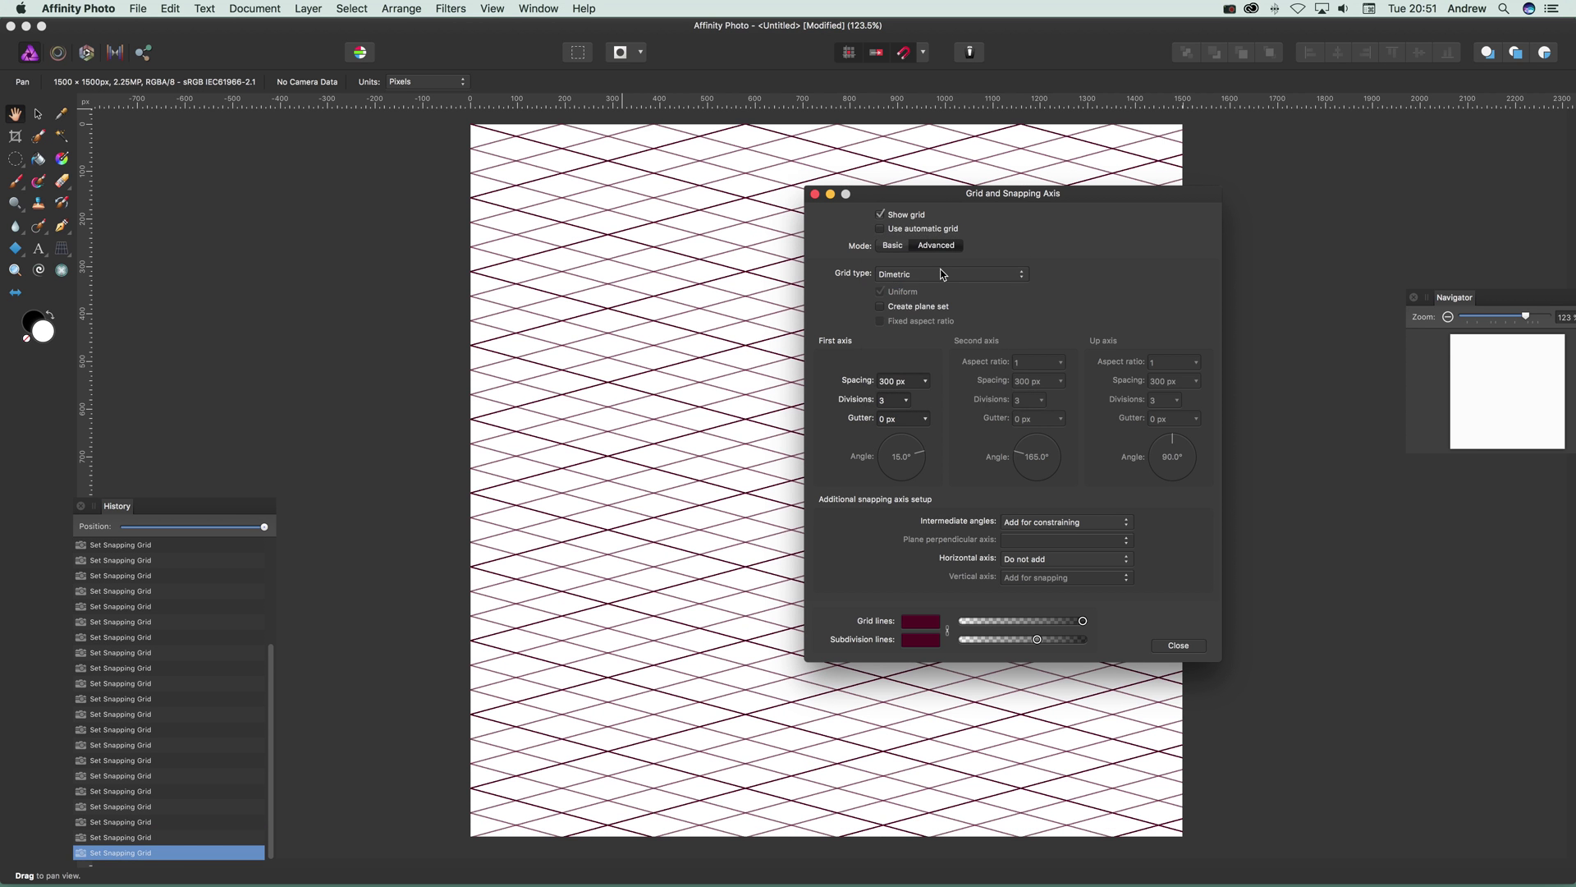
{"action": "left_click", "coordinate": [930, 273]}
{"action": "left_click", "coordinate": [927, 290]}
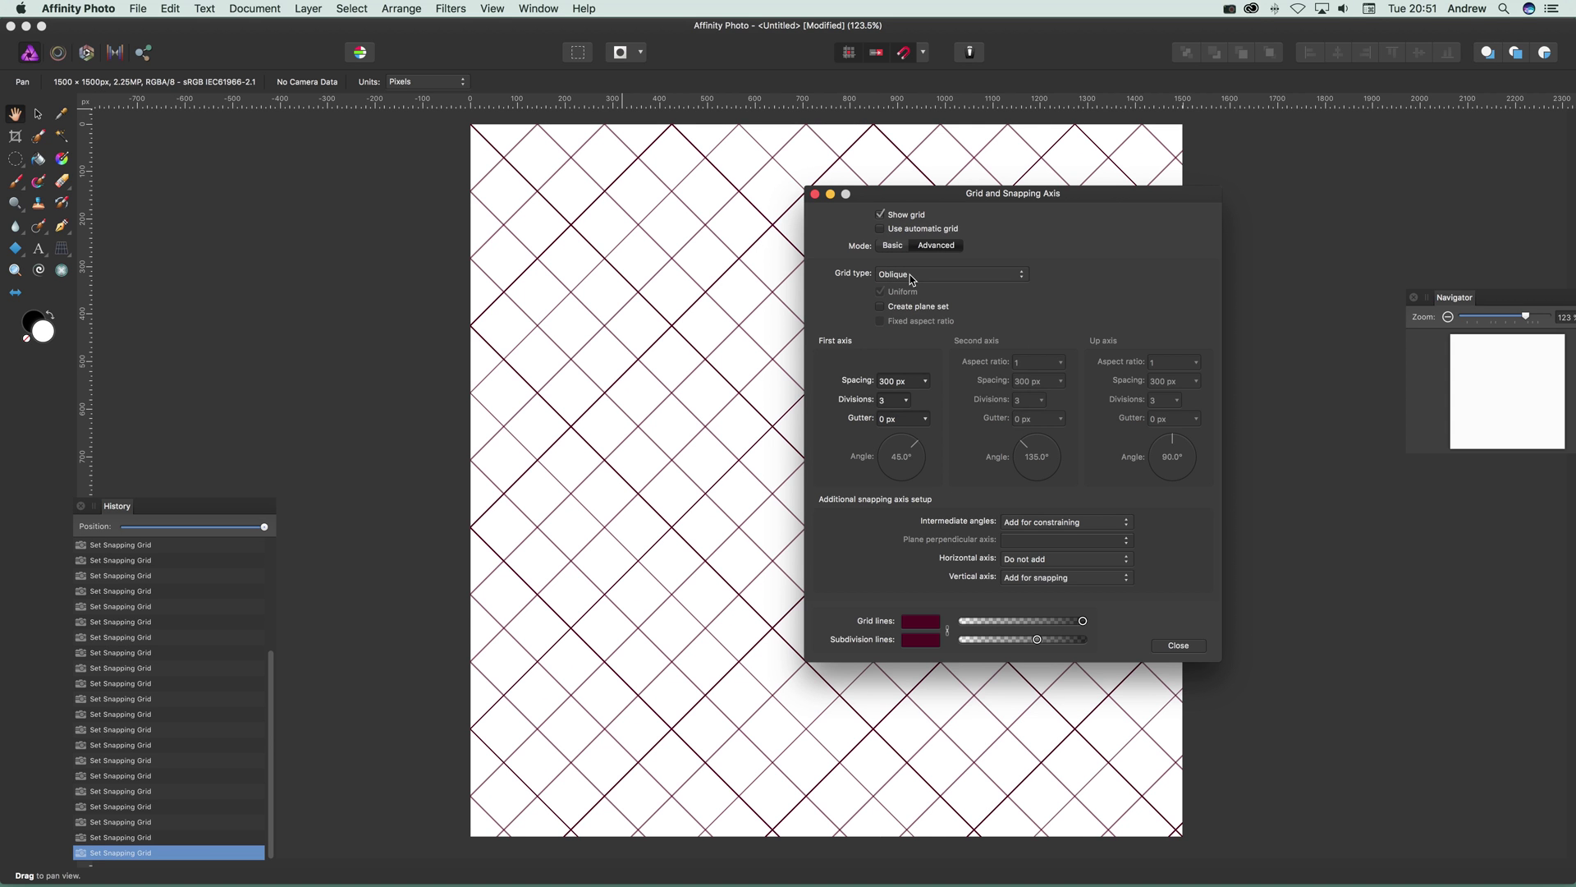
{"action": "left_click", "coordinate": [917, 276]}
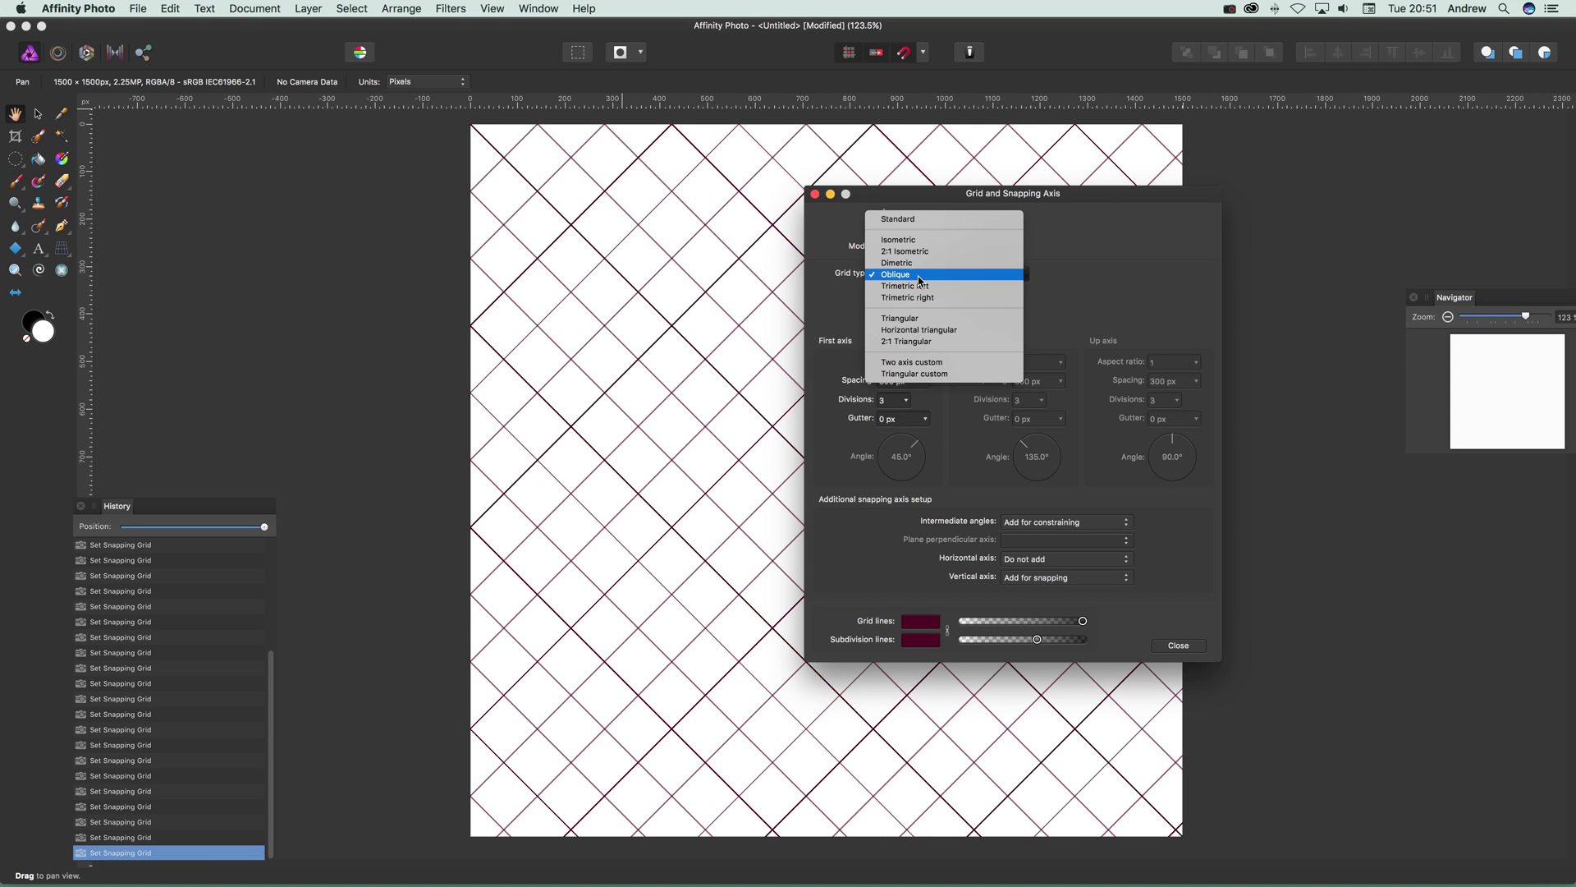
{"action": "left_click", "coordinate": [919, 280]}
{"action": "left_click", "coordinate": [925, 281]}
{"action": "left_click", "coordinate": [927, 293]}
{"action": "left_click", "coordinate": [927, 279]}
{"action": "left_click", "coordinate": [929, 296]}
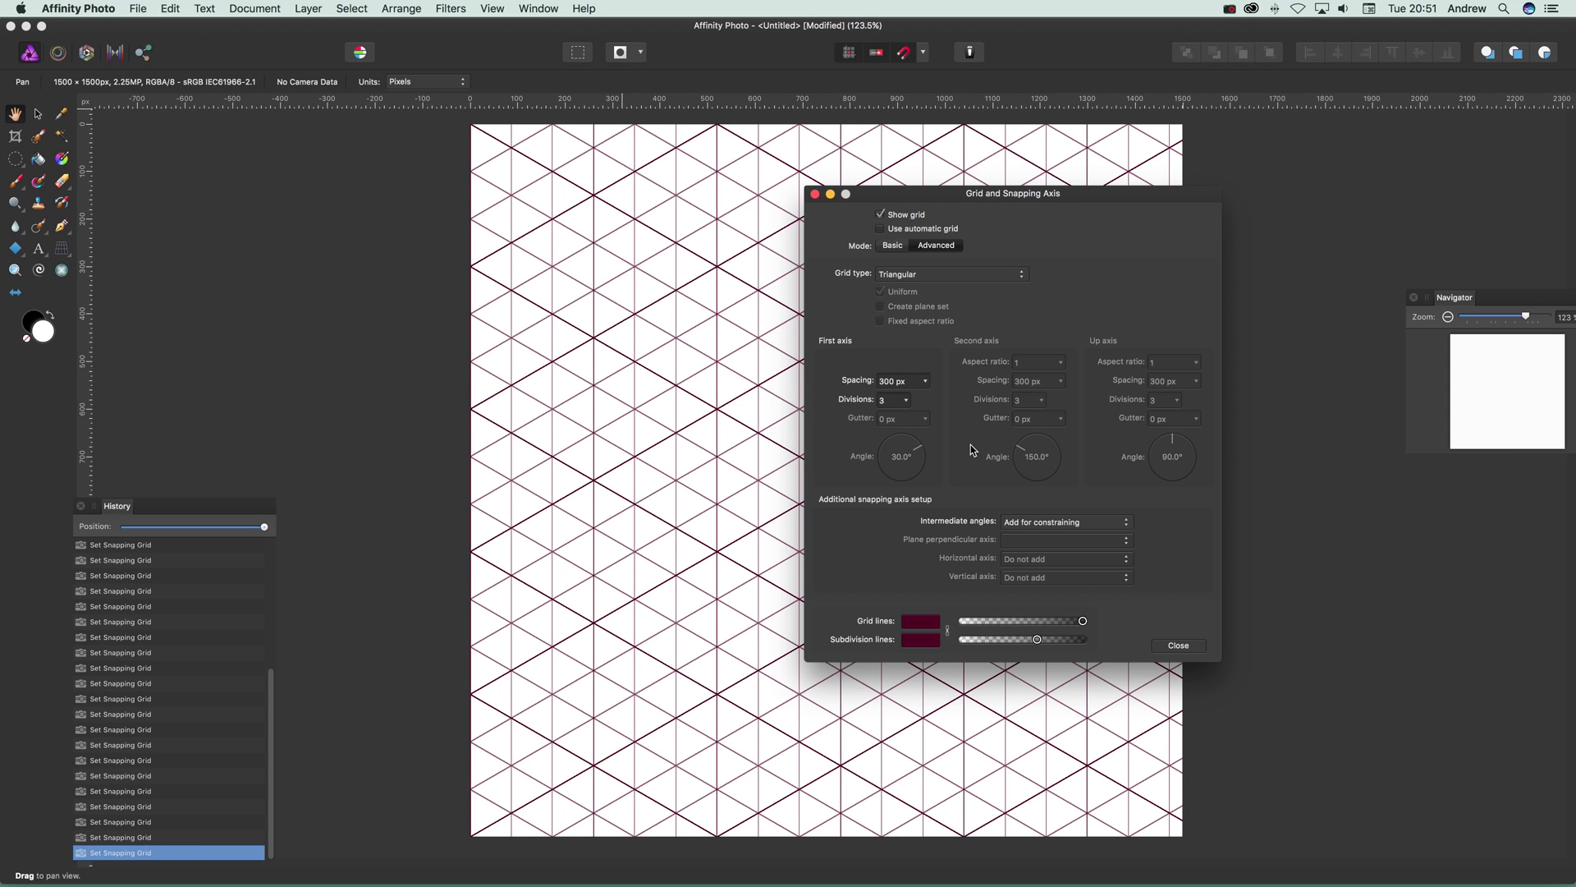
Lower the subdivision lines opacity and set Intermediate angles to Add for snapping
{"action": "left_click_drag", "start_coordinate": [1037, 639], "coordinate": [983, 645]}
{"action": "left_click", "coordinate": [1045, 524]}
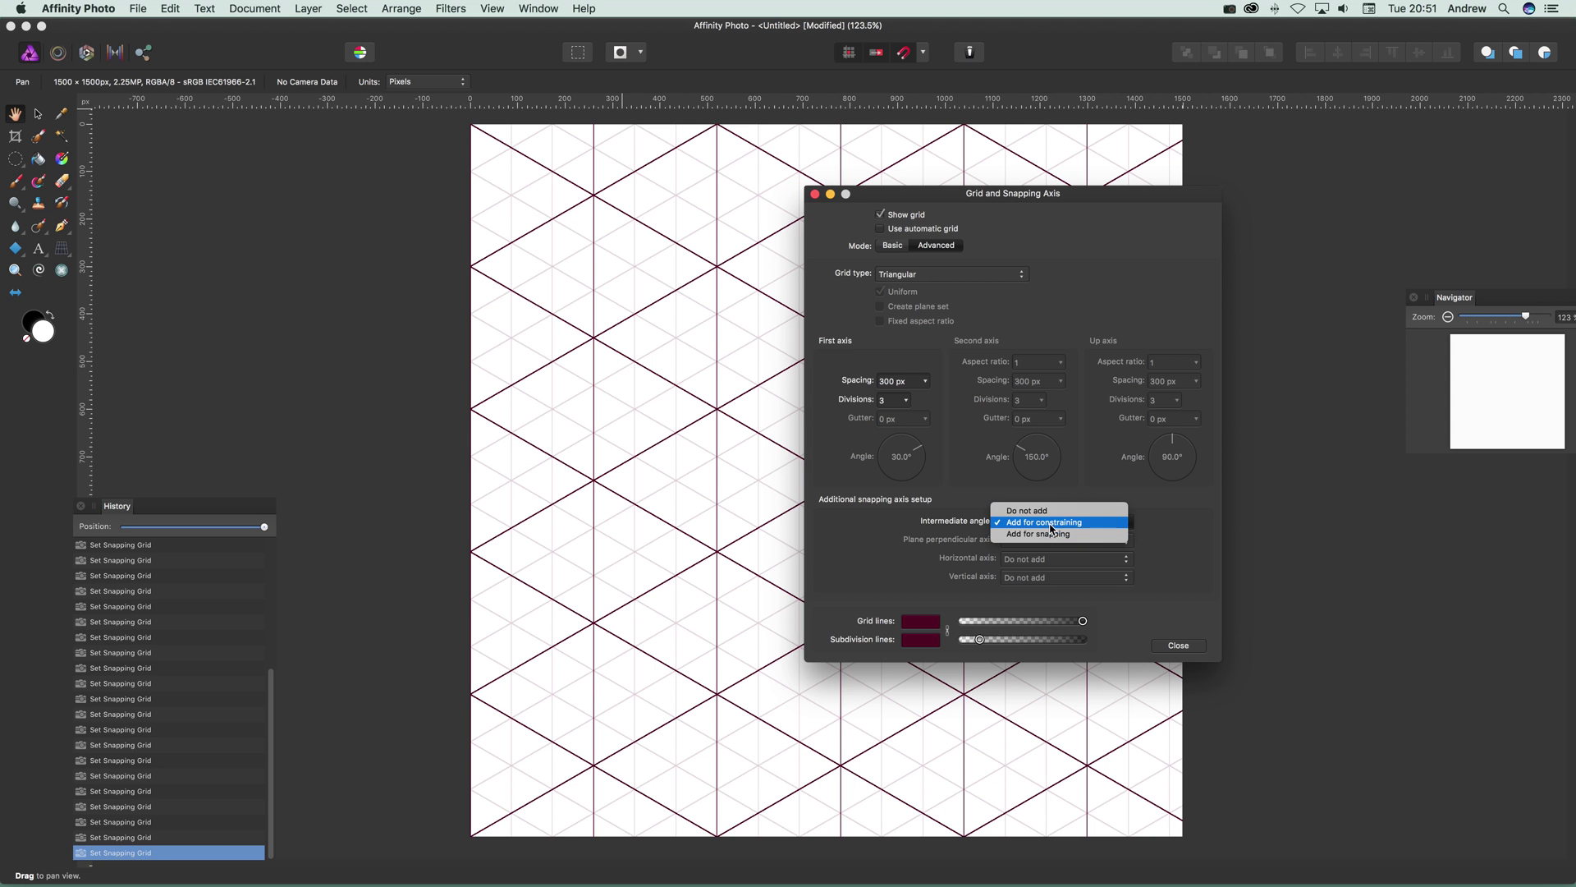
{"action": "left_click", "coordinate": [1048, 535]}
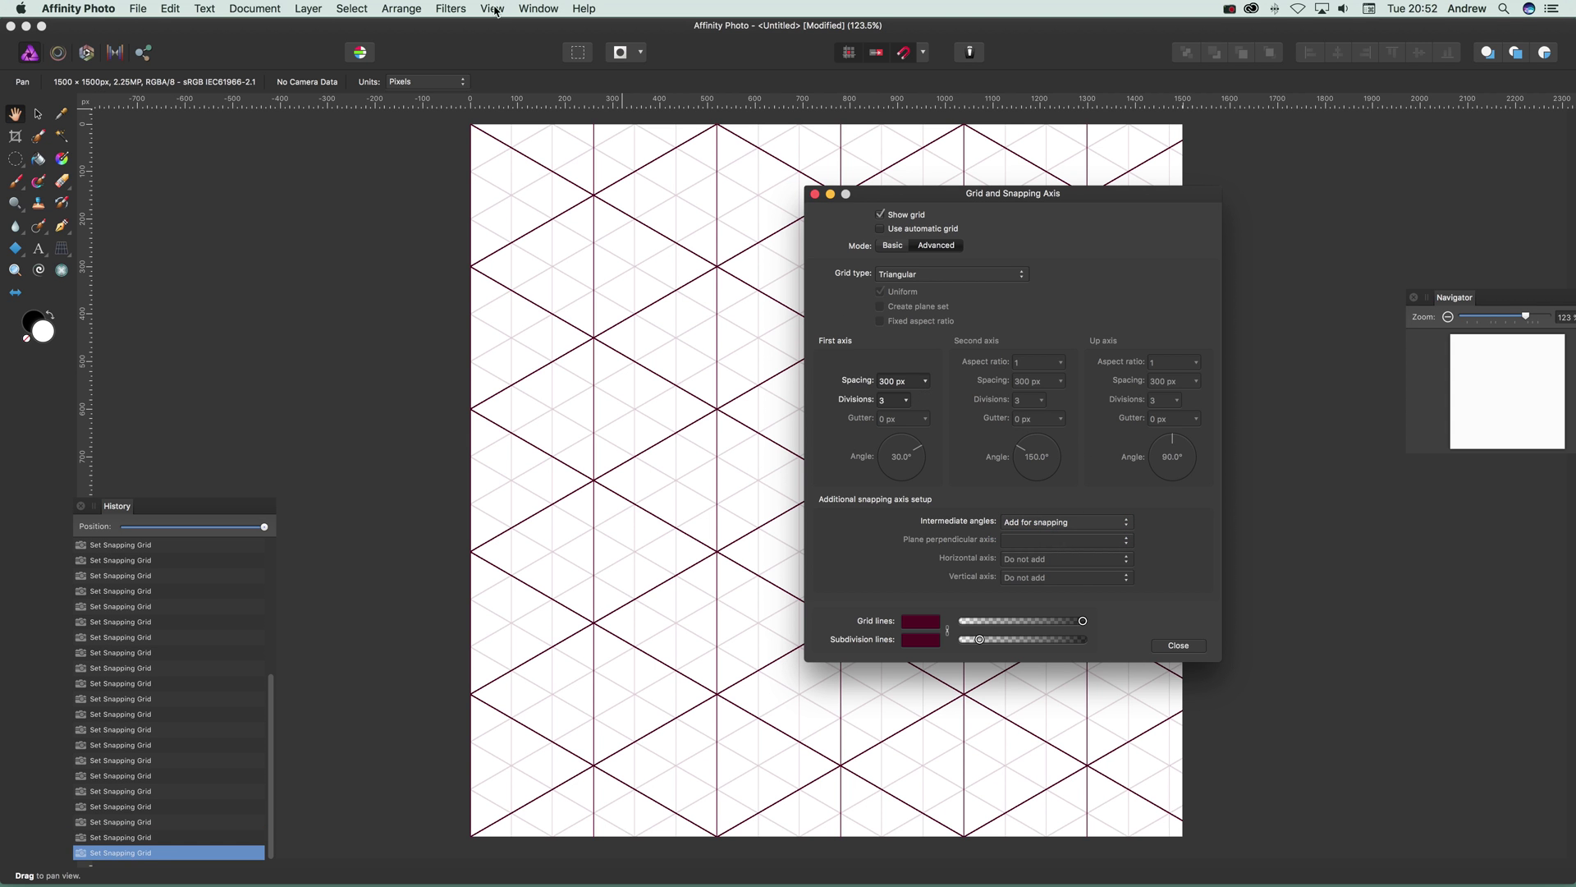
{"action": "left_click", "coordinate": [925, 55]}
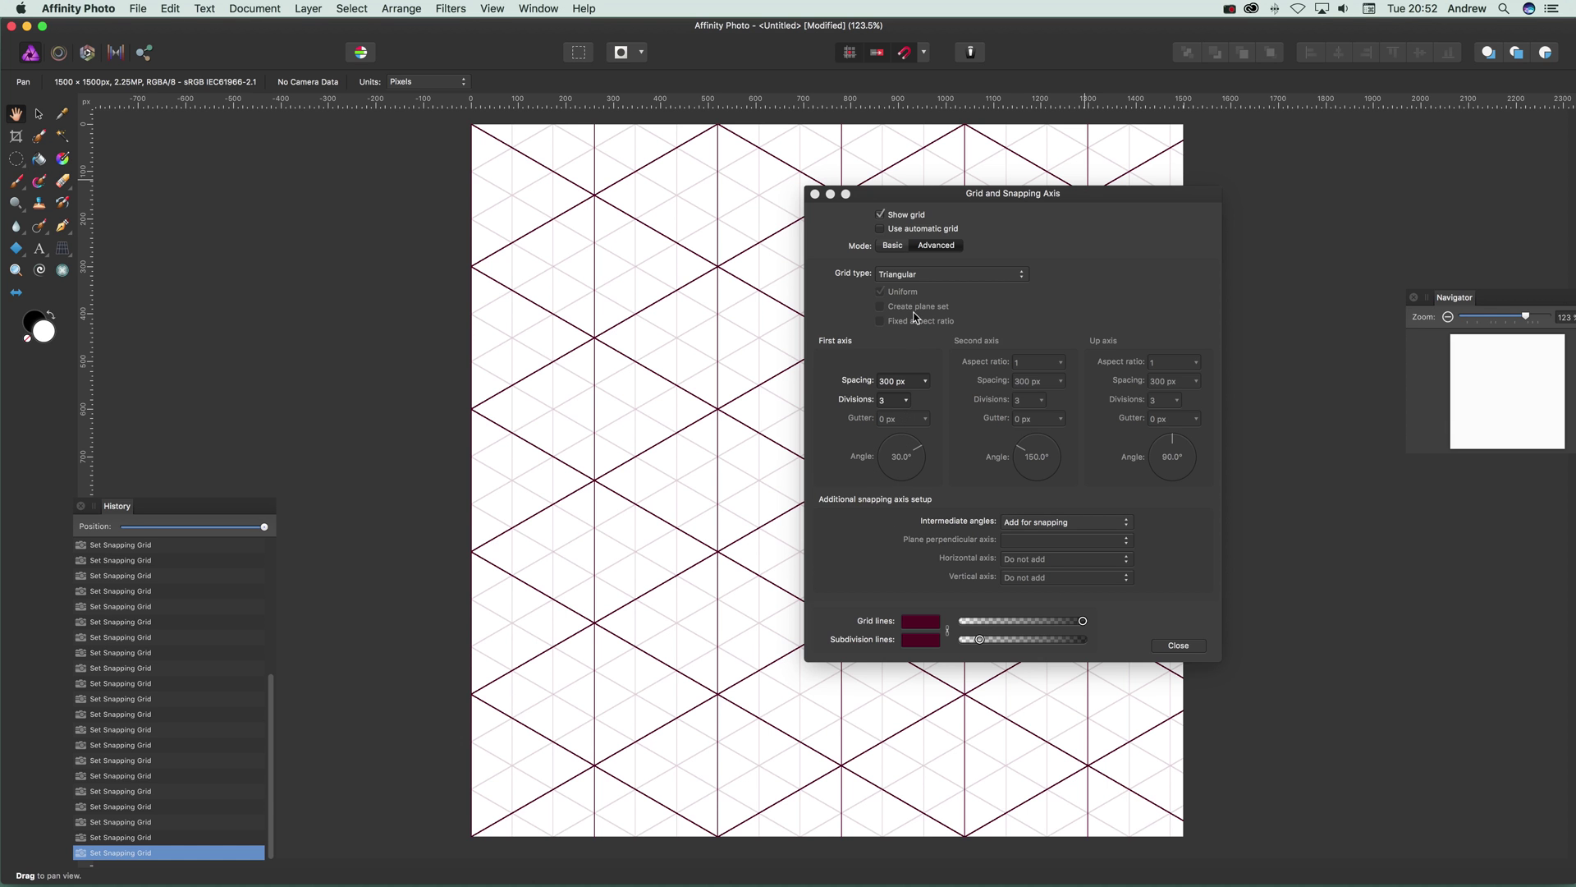
Try Horizontal and 2:1 Triangular, then choose Two axis custom with the second axis near 62° and gutters
{"action": "left_click", "coordinate": [920, 275]}
{"action": "left_click", "coordinate": [920, 286]}
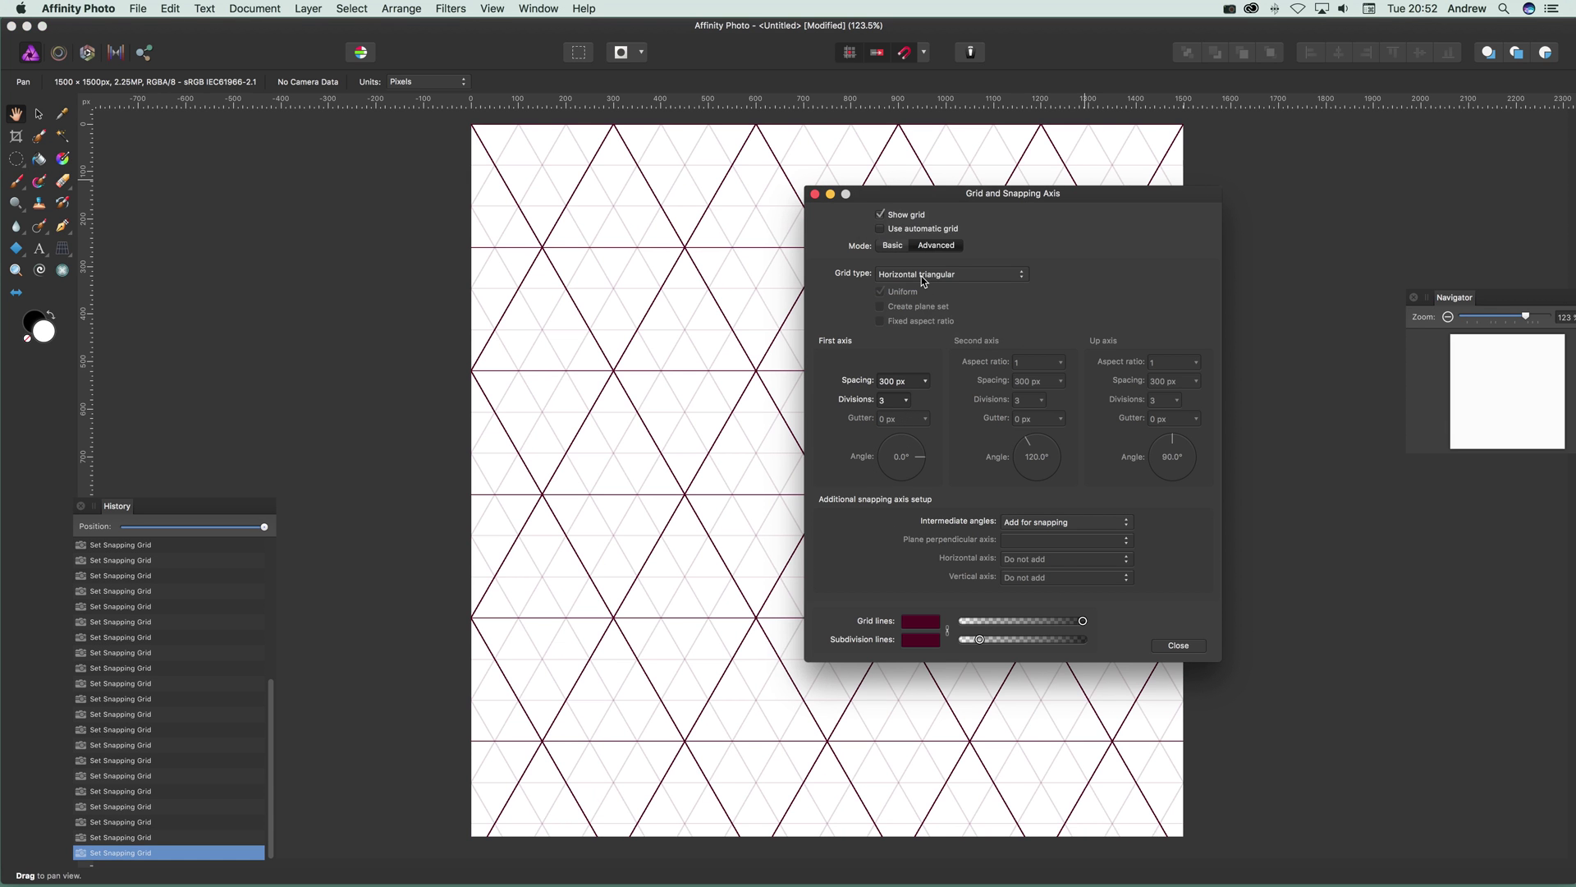
{"action": "left_click", "coordinate": [921, 275]}
{"action": "left_click", "coordinate": [899, 290]}
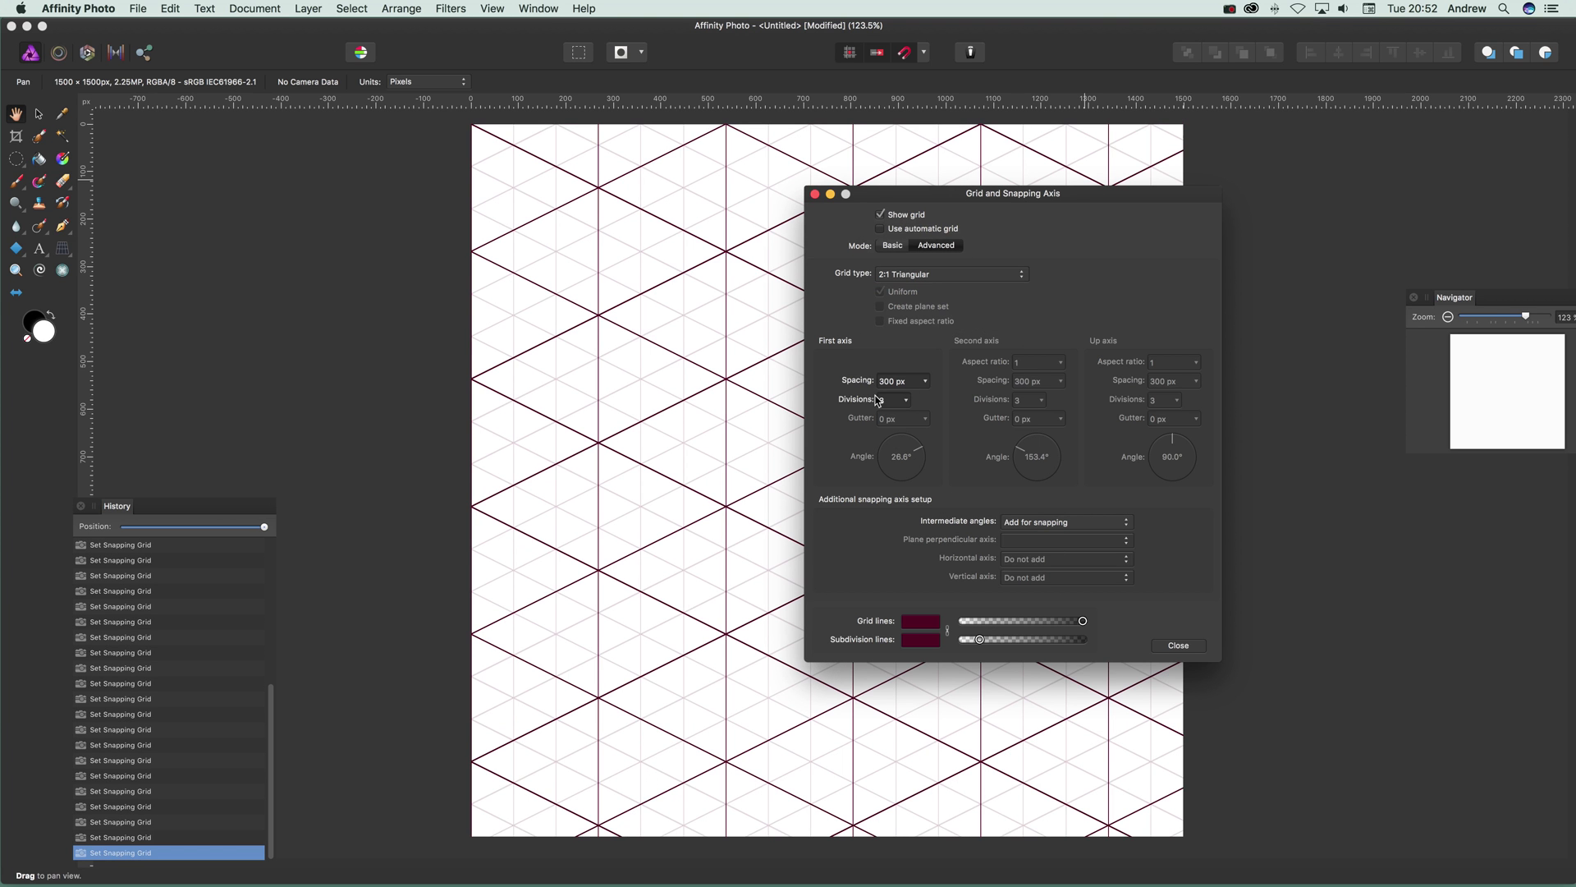
{"action": "left_click", "coordinate": [908, 274]}
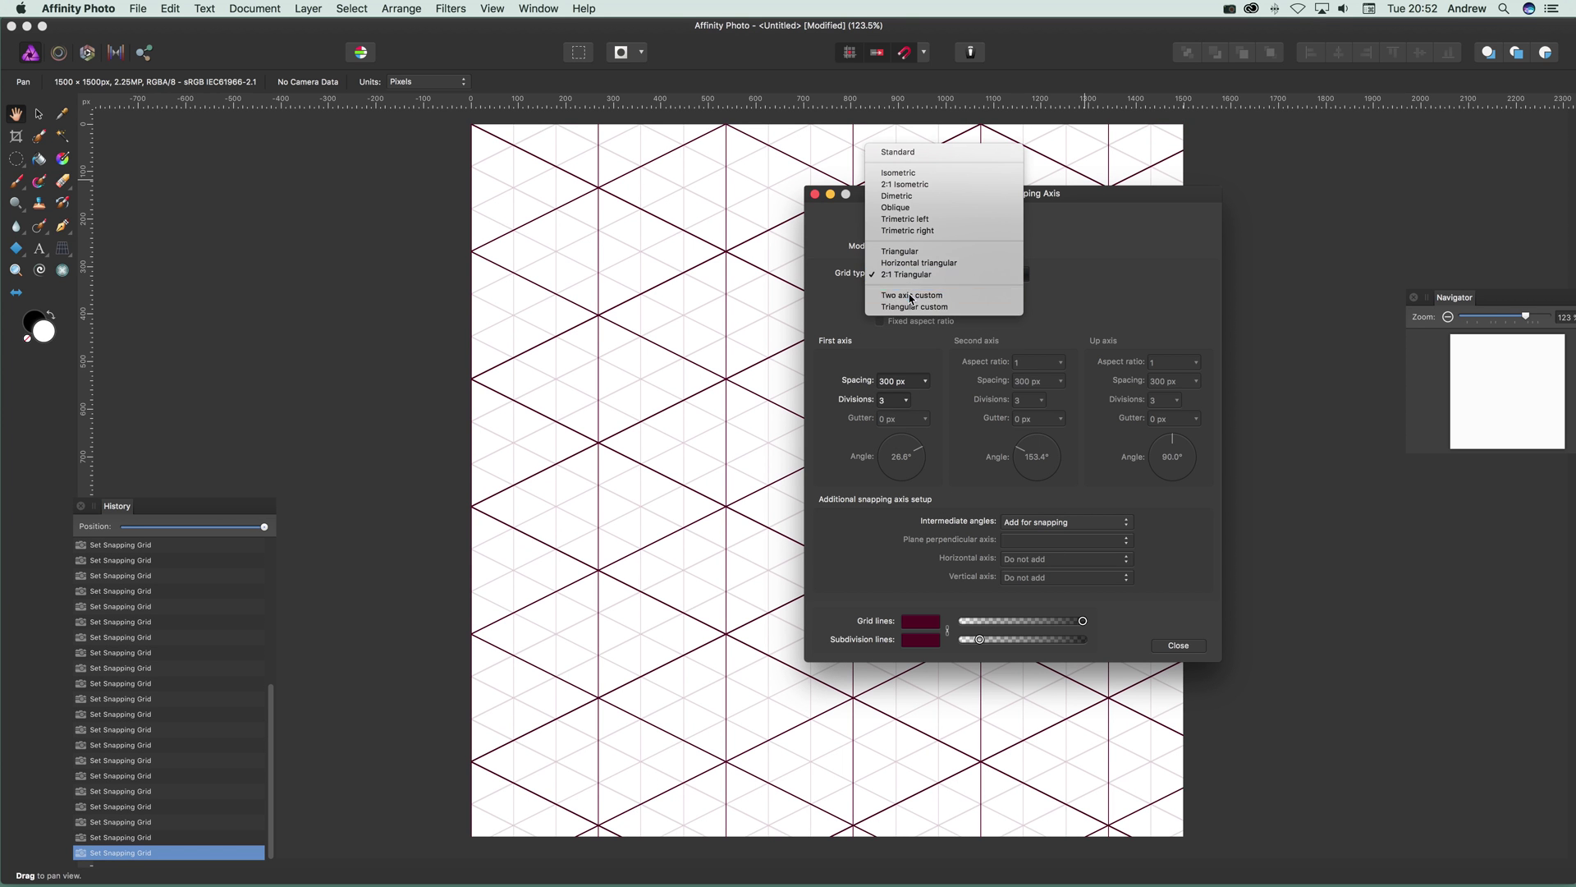
{"action": "left_click", "coordinate": [909, 295]}
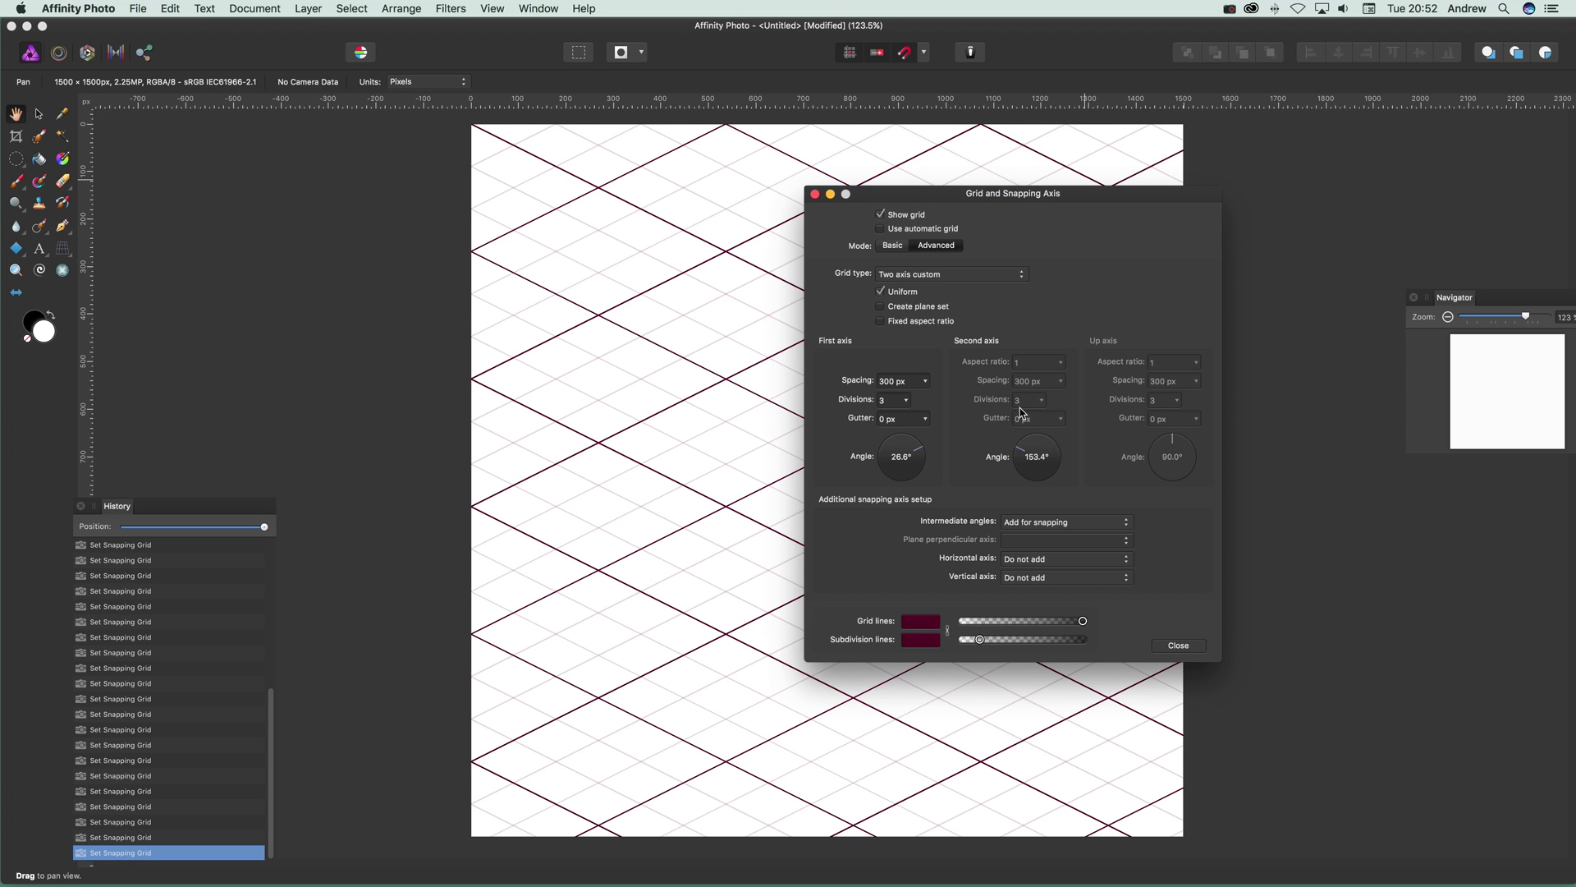
{"action": "mouse_move", "coordinate": [1024, 452]}
{"action": "left_mouse_down"}
{"action": "mouse_move", "coordinate": [1070, 481]}
{"action": "mouse_move", "coordinate": [1040, 433]}
{"action": "left_mouse_up"}
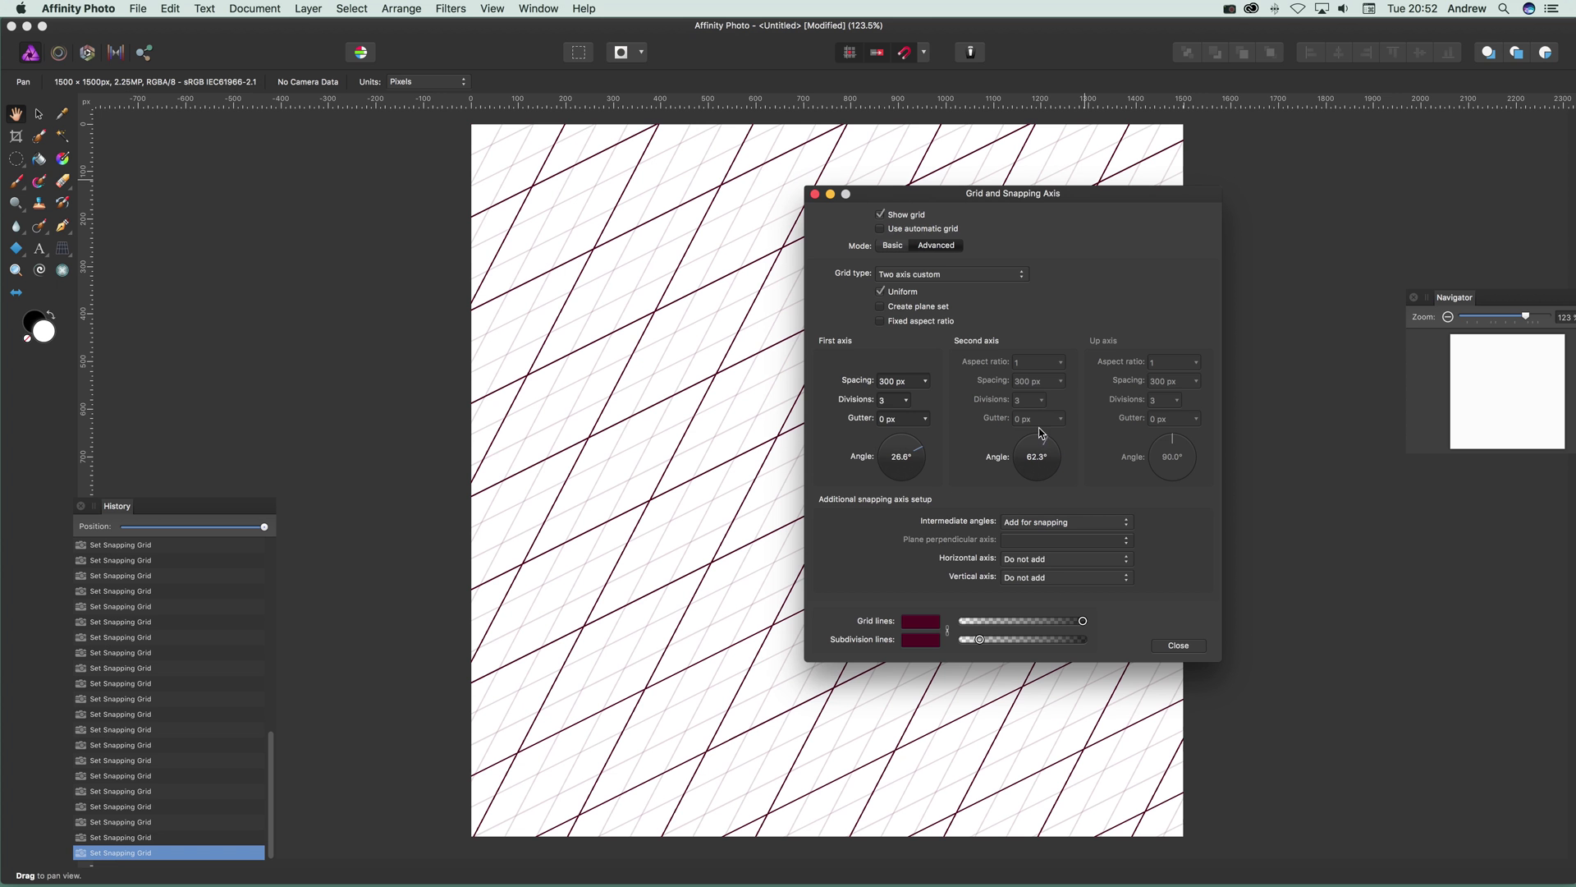
{"action": "left_click", "coordinate": [926, 418]}
{"action": "left_click_drag", "start_coordinate": [928, 443], "coordinate": [972, 444]}
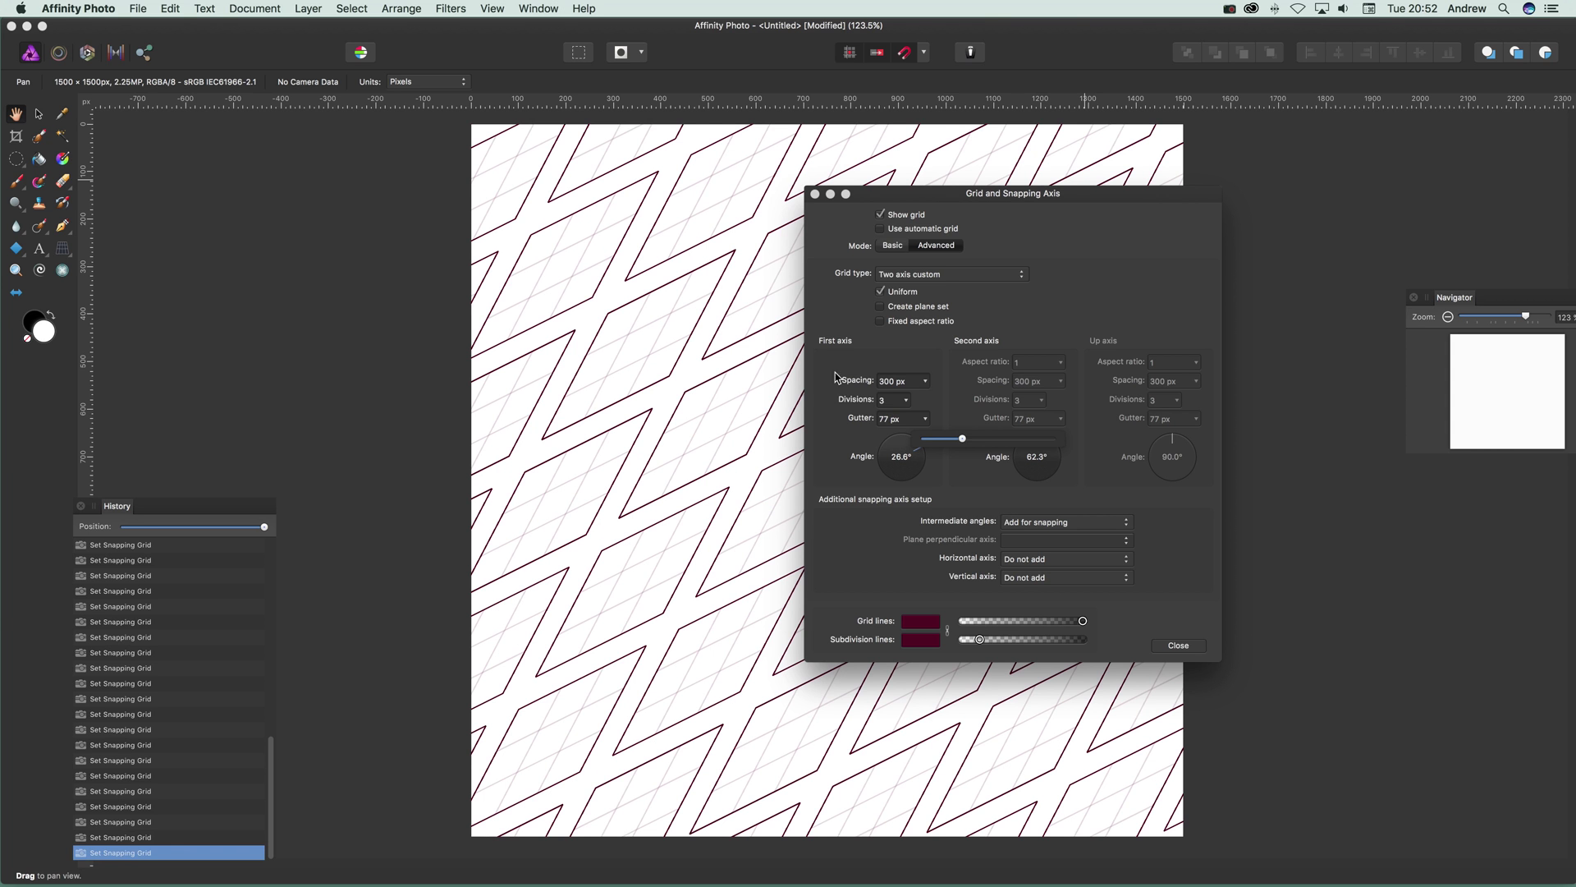
Briefly try Triangular custom, return to Two axis custom and set the gutter to 29 px
{"action": "left_click", "coordinate": [938, 276]}
{"action": "left_click", "coordinate": [930, 287]}
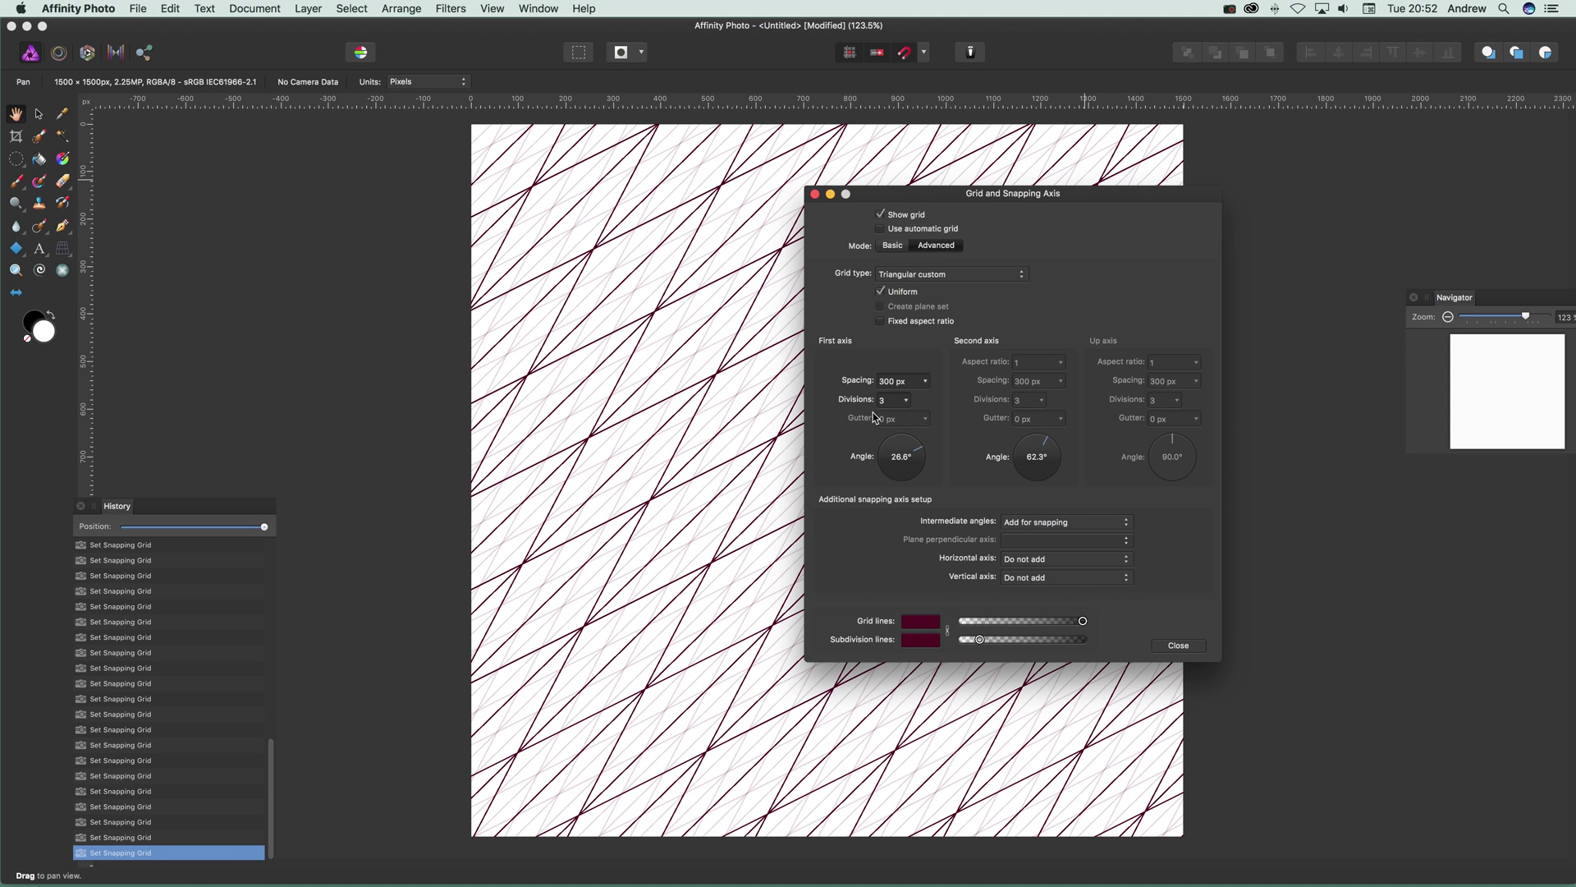
{"action": "left_click", "coordinate": [907, 275]}
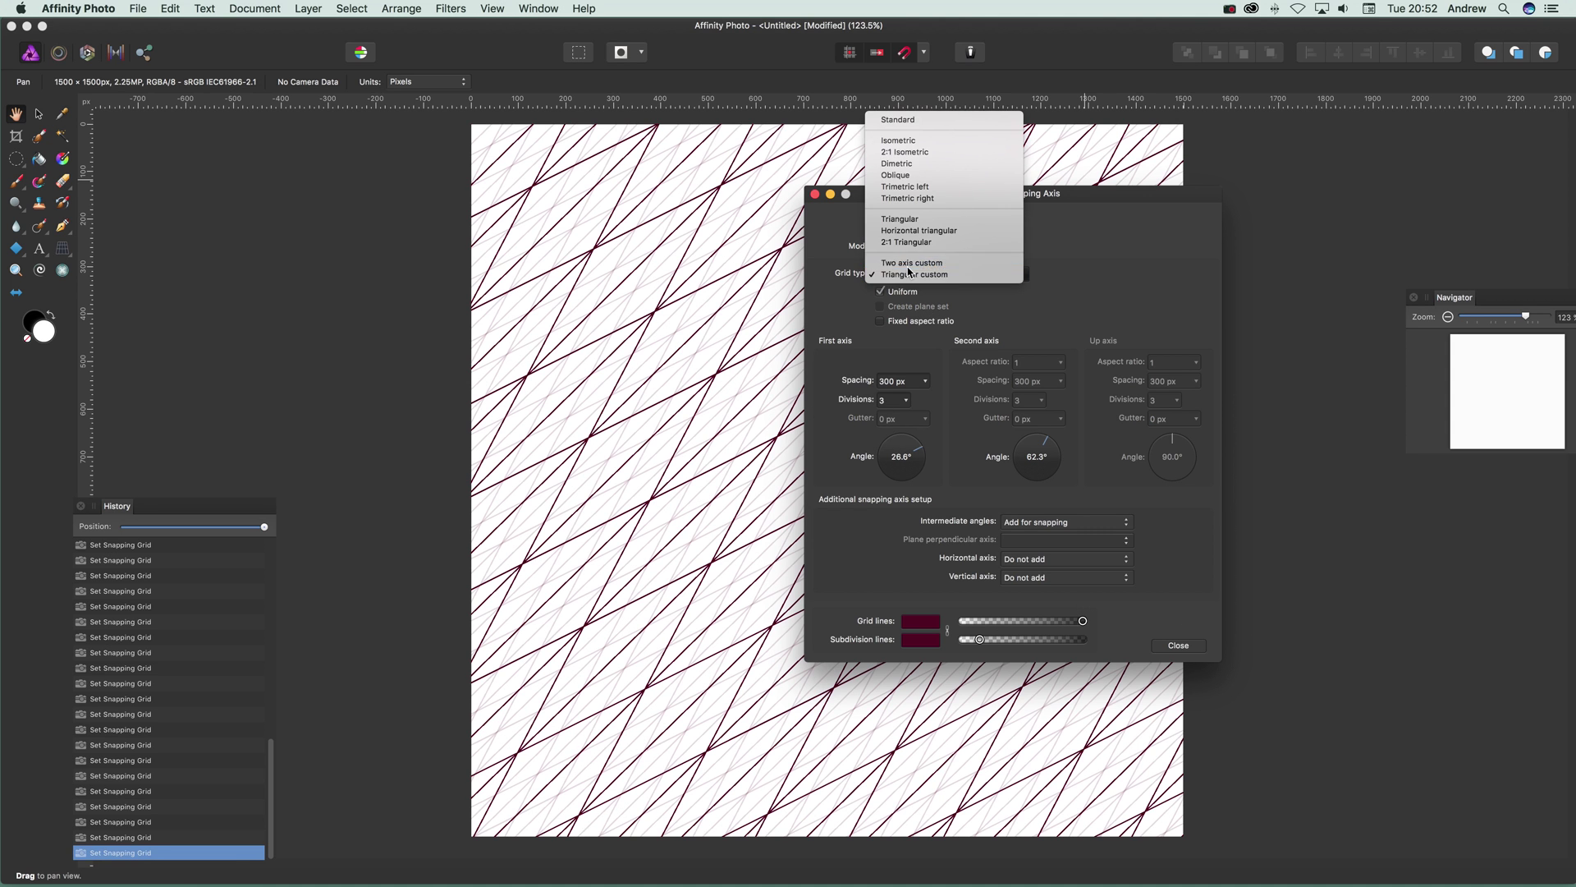
{"action": "left_click", "coordinate": [907, 265]}
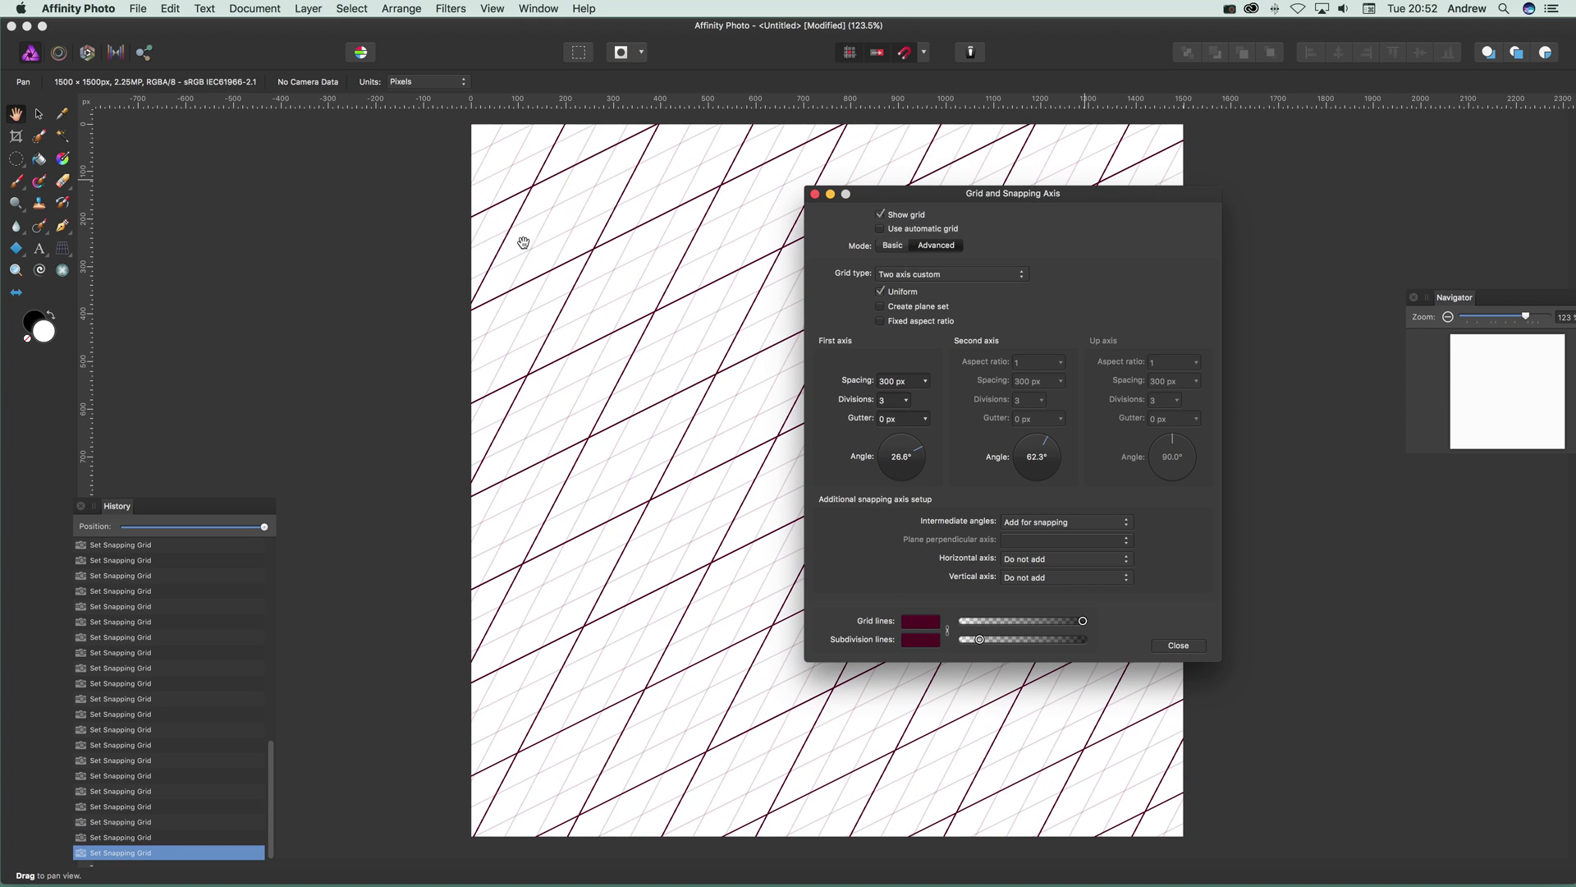
{"action": "left_click", "coordinate": [926, 420]}
{"action": "left_click_drag", "start_coordinate": [933, 440], "coordinate": [939, 439]}
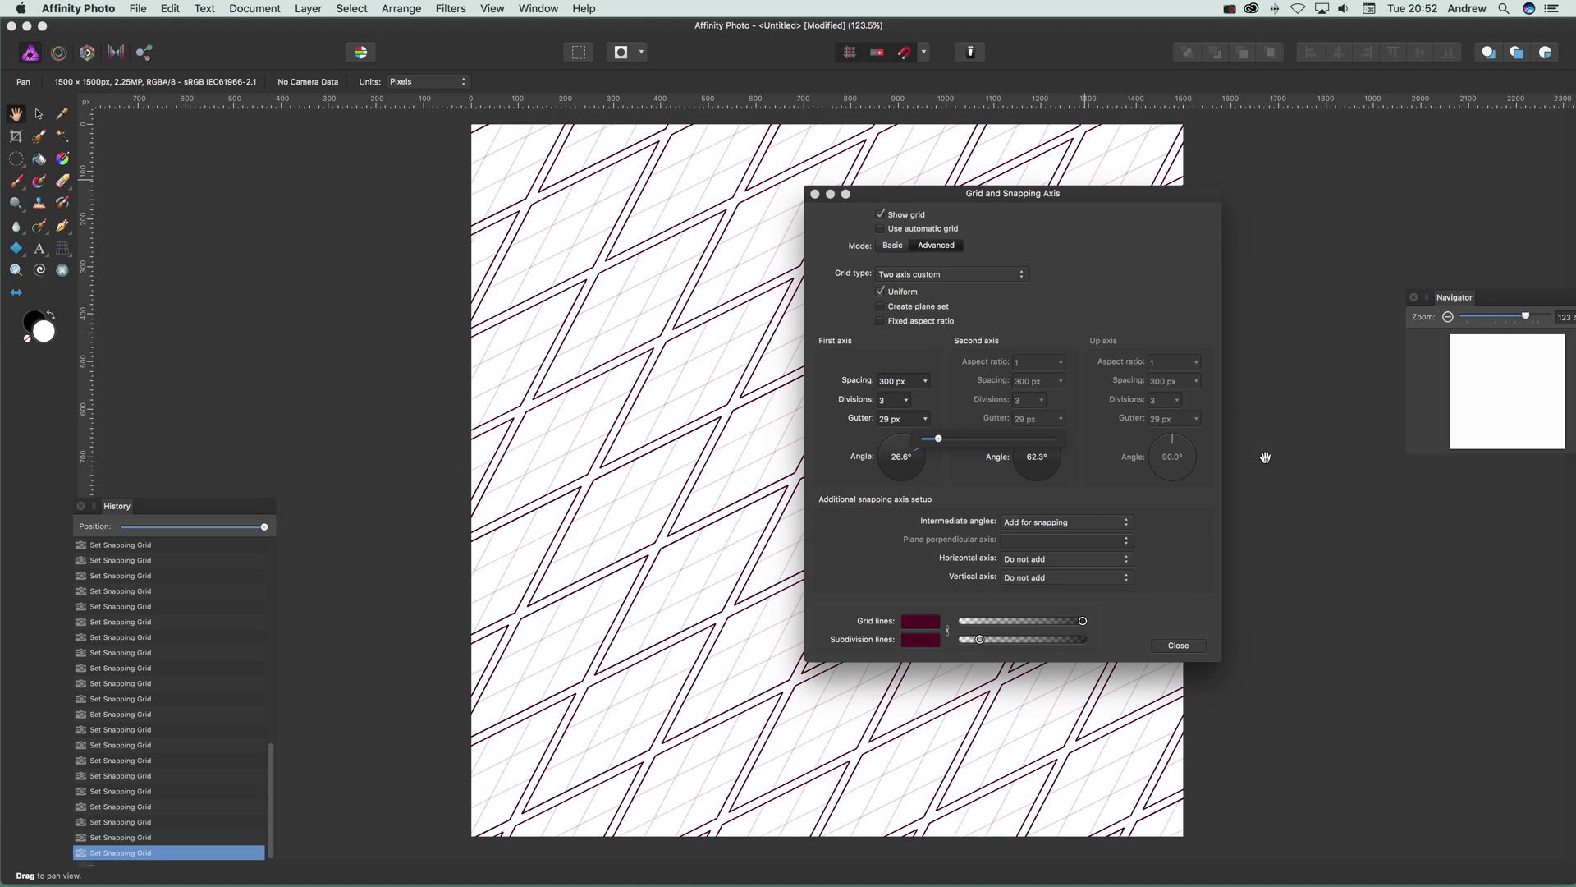
Close the grid settings, verify Snap to grid is on in Snapping, and select the Pen Tool
{"action": "left_click", "coordinate": [1178, 645]}
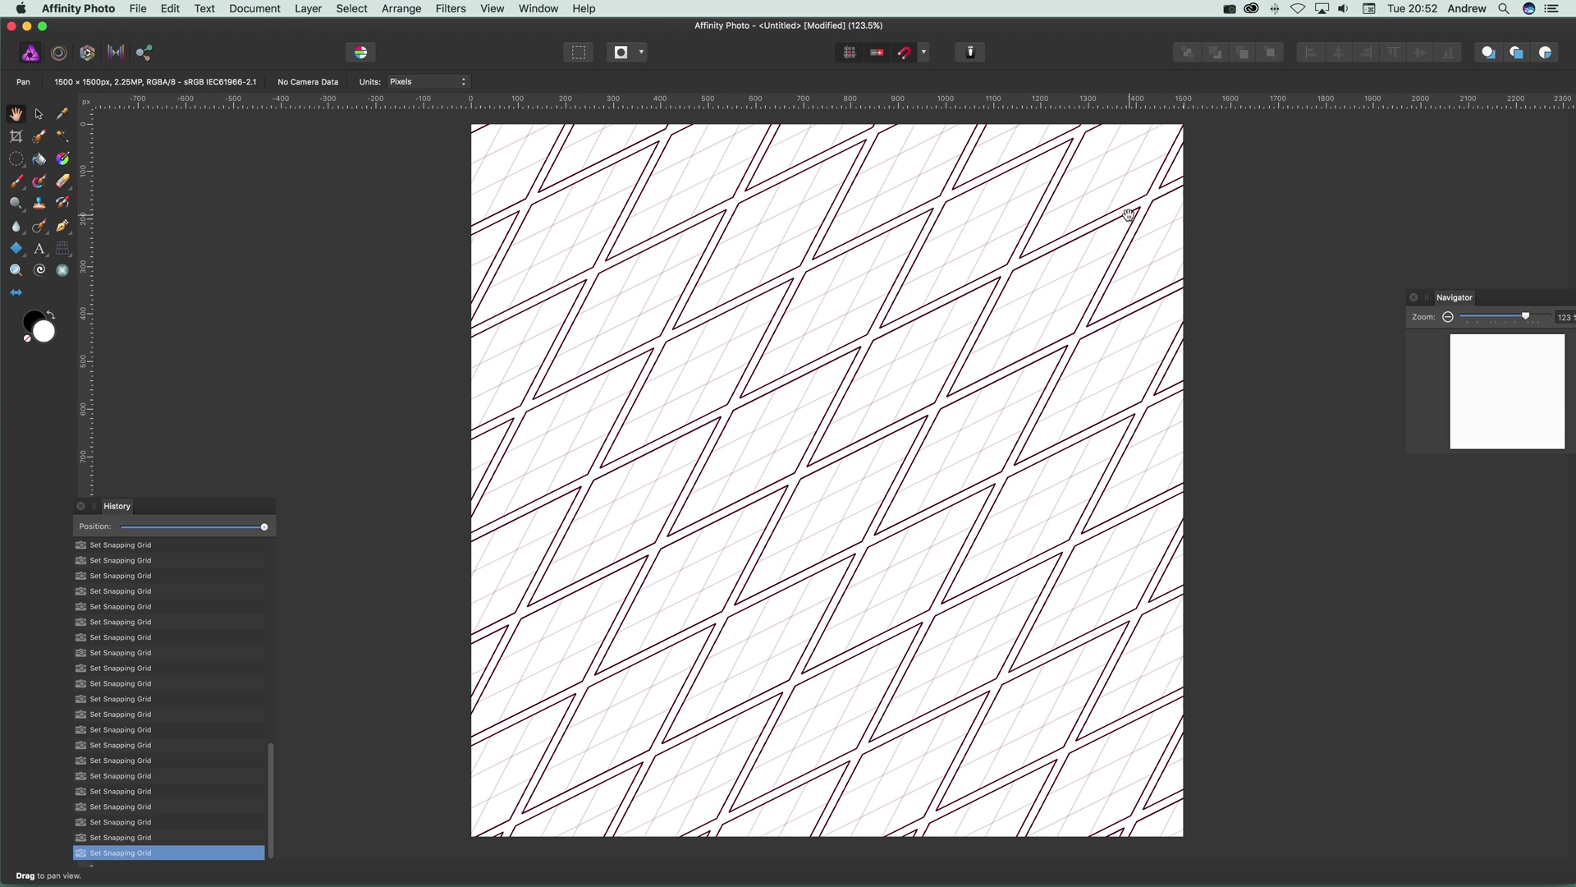
{"action": "left_click", "coordinate": [924, 52]}
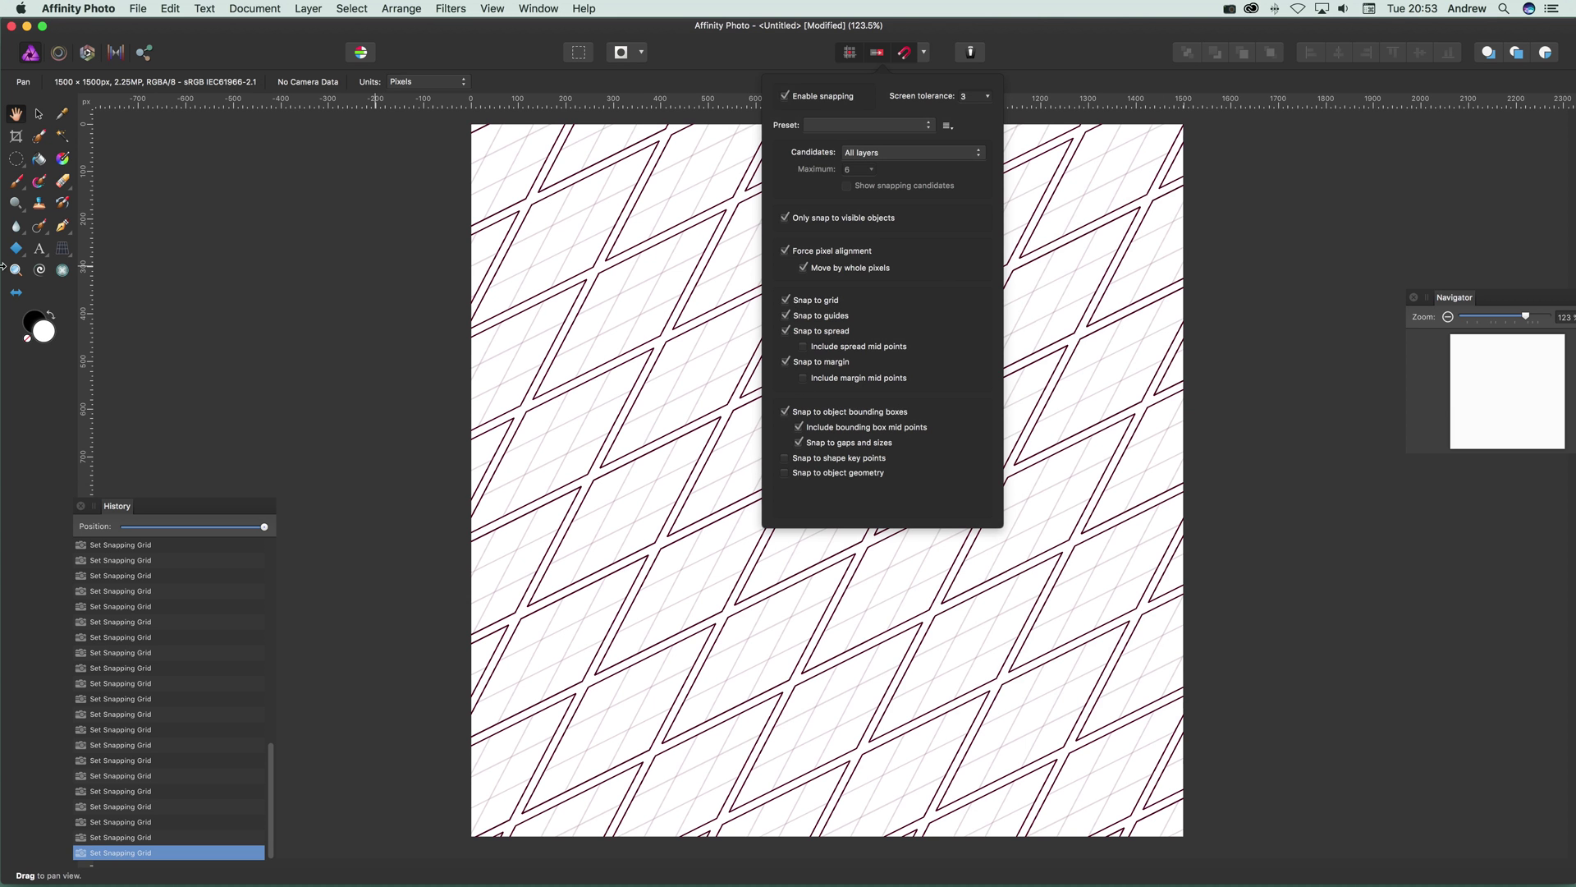
{"action": "left_click", "coordinate": [66, 236]}
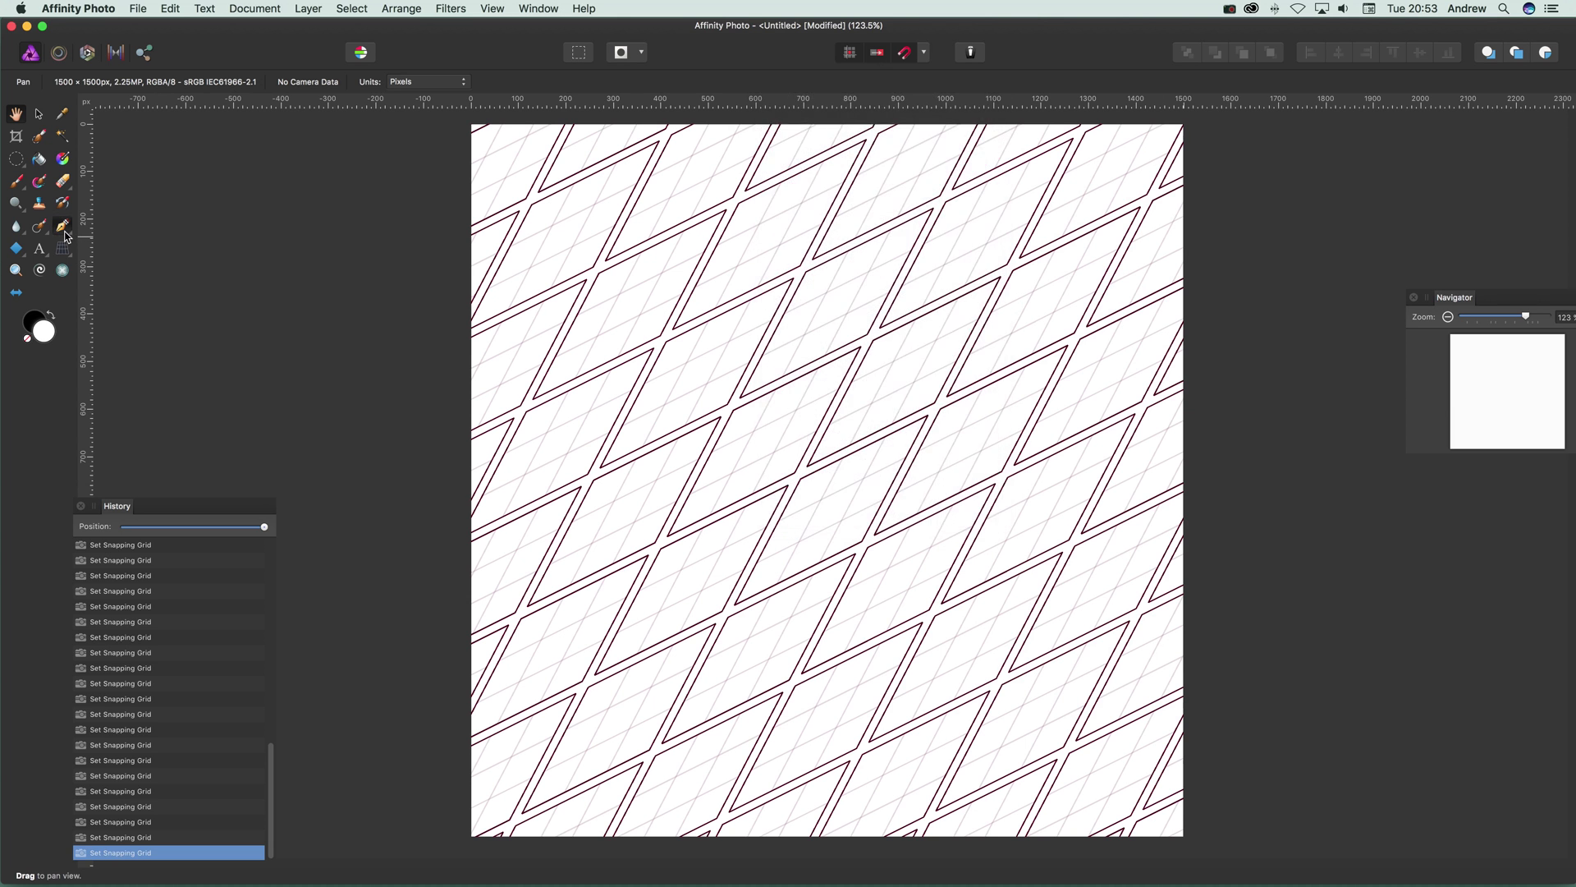
{"action": "left_click", "coordinate": [65, 233]}
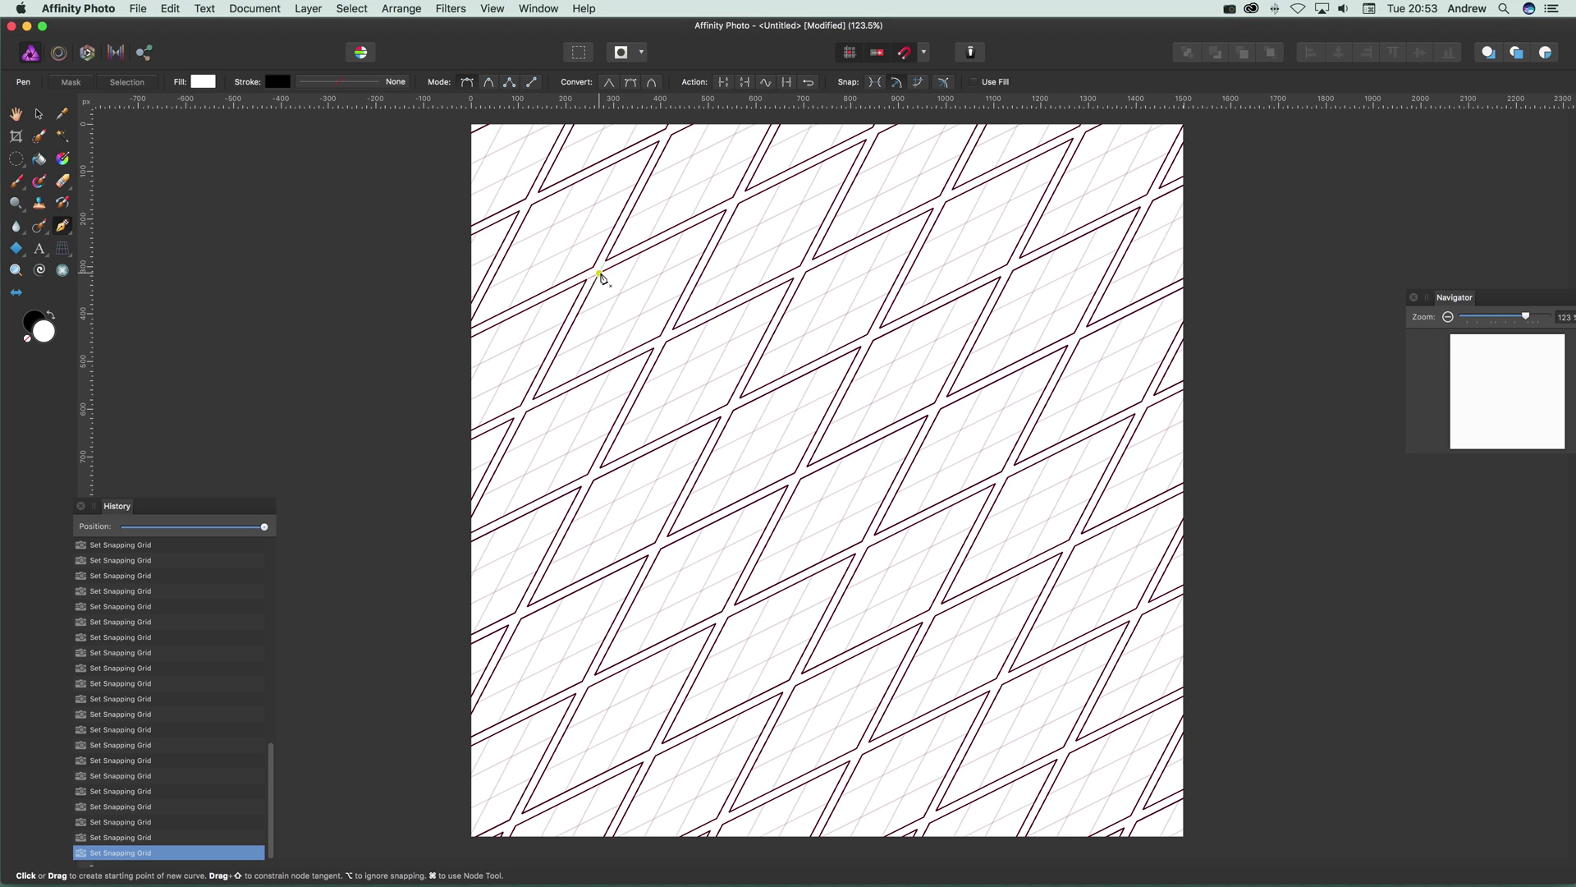
Draw a four-node pen path on upper-left grid intersections, outlining three sides of a parallelogram cell
{"action": "left_click", "coordinate": [598, 272]}
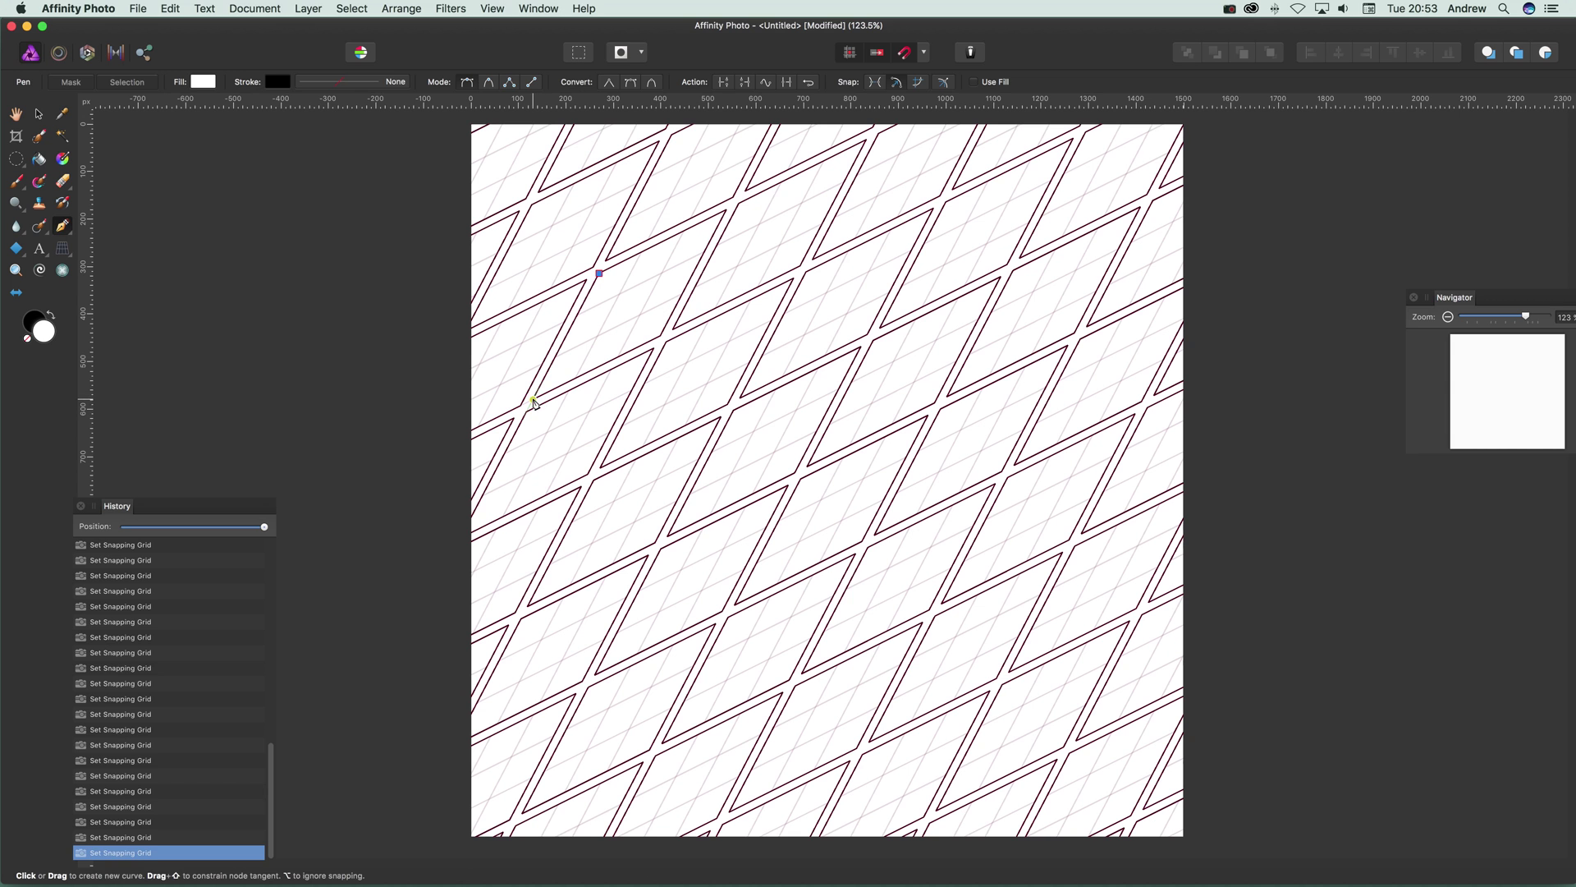
{"action": "left_click", "coordinate": [533, 400]}
{"action": "left_click", "coordinate": [663, 334]}
{"action": "left_click", "coordinate": [727, 210]}
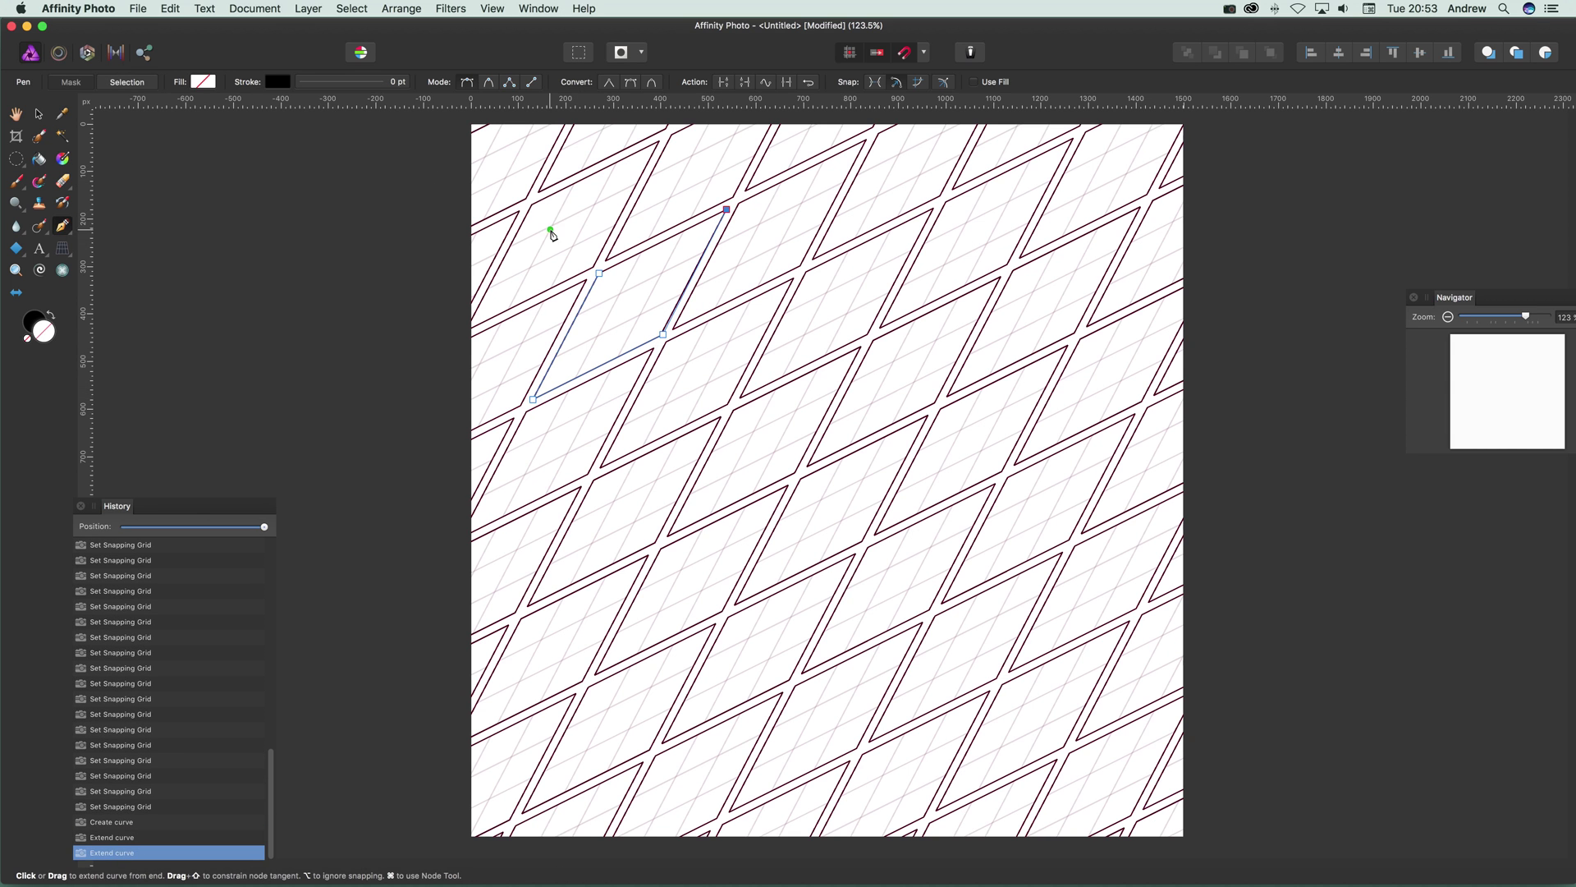